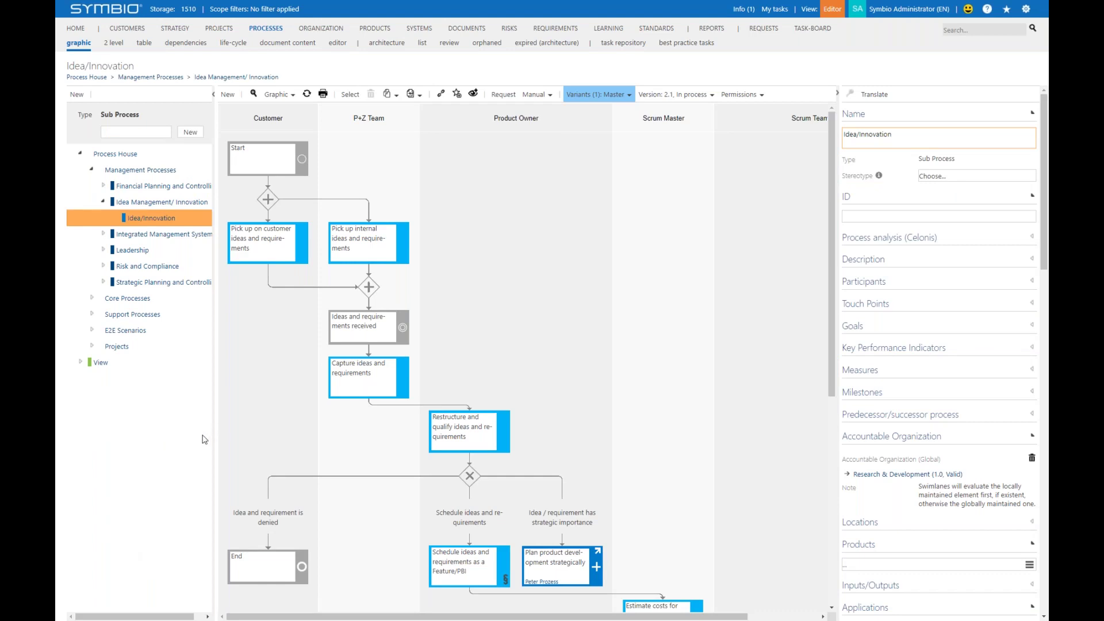
- Display the Idea/Innovation sub process with the existing "GLobal objects" fact sheet
{"action": "left_click", "coordinate": [285, 99]}
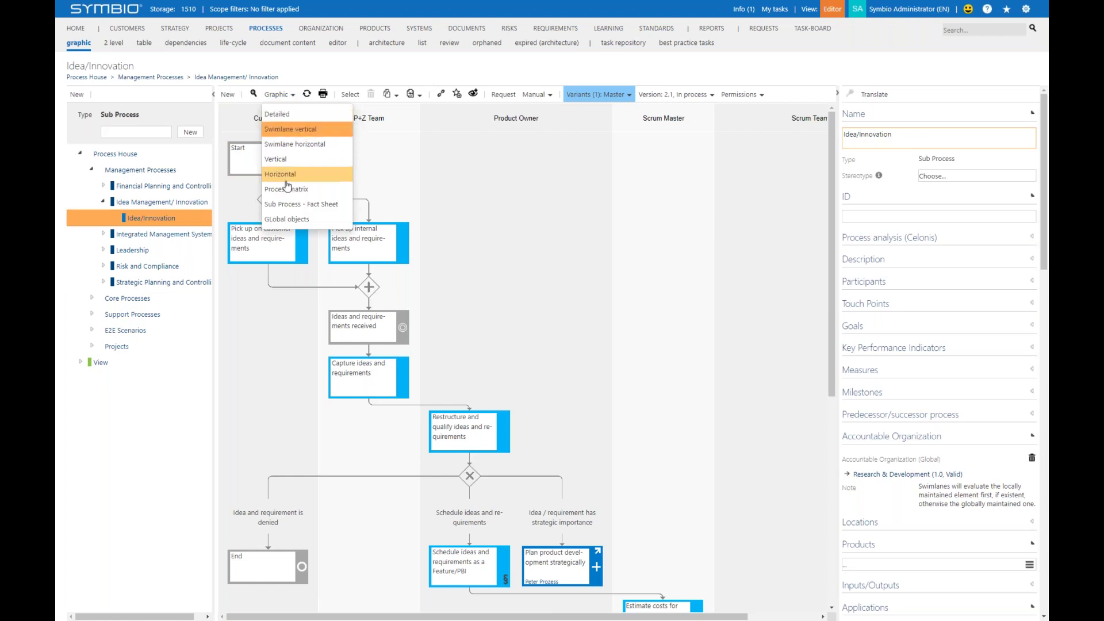
{"action": "left_click", "coordinate": [289, 219]}
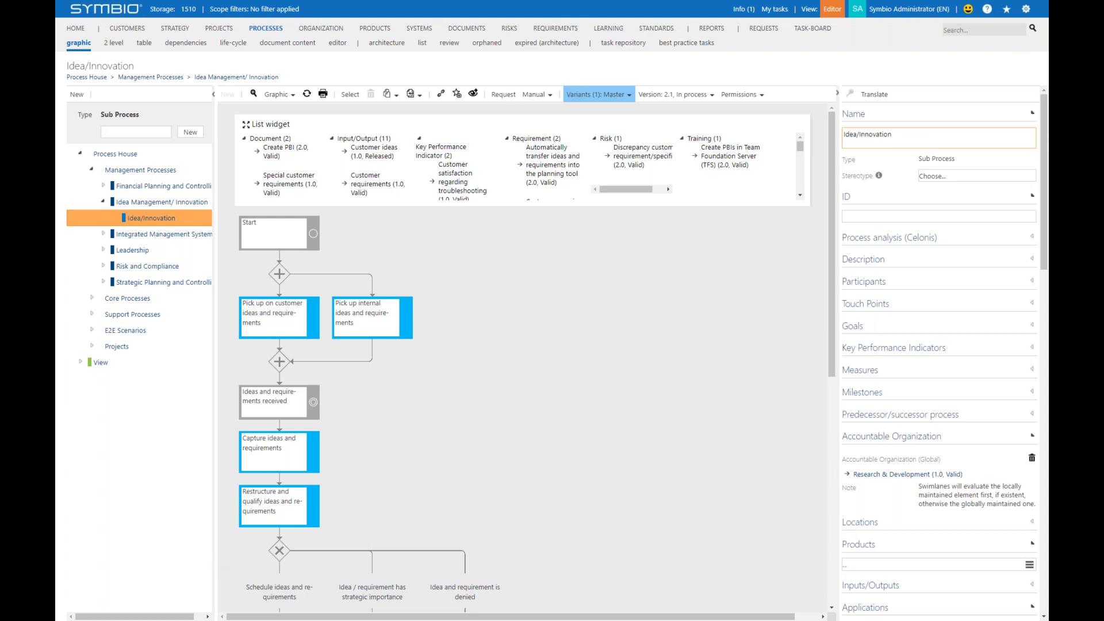
- Open the fact sheet configuration in the administration area
{"action": "left_click", "coordinate": [1026, 10]}
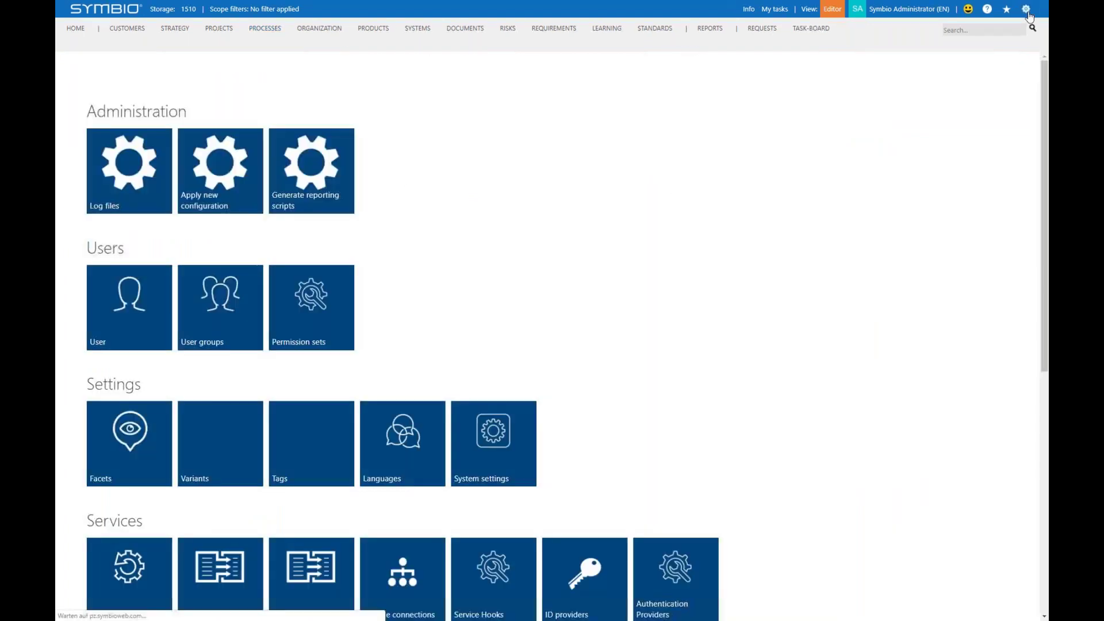
{"action": "scroll", "coordinate": [492, 339], "scroll_direction": "down", "scroll_amount": 4}
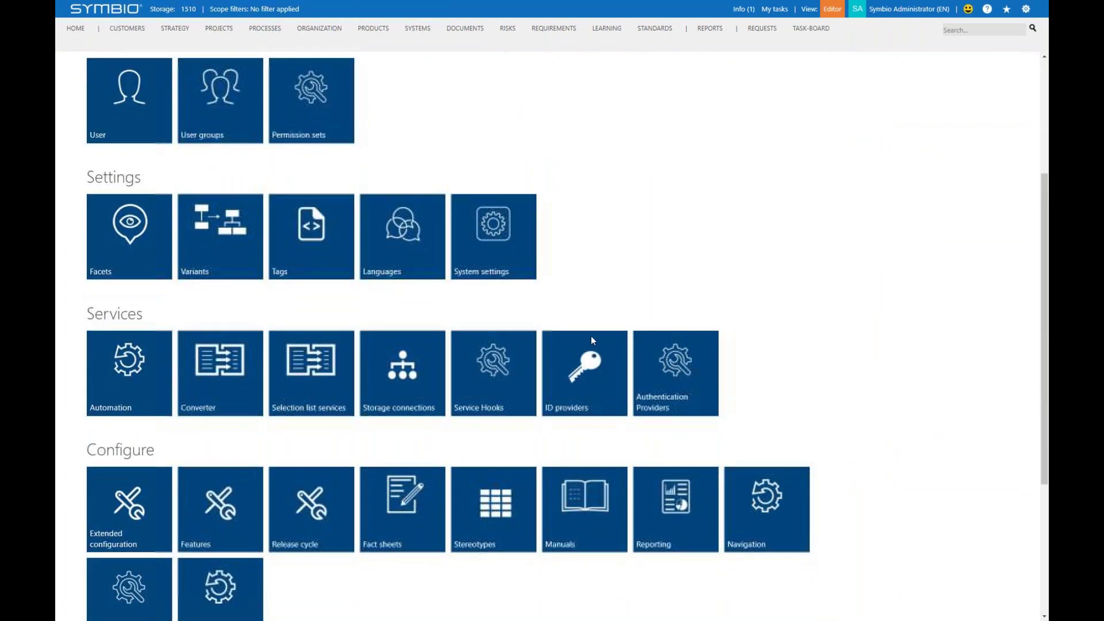
{"action": "scroll", "coordinate": [494, 380], "scroll_direction": "down", "scroll_amount": 2}
{"action": "left_click", "coordinate": [399, 426]}
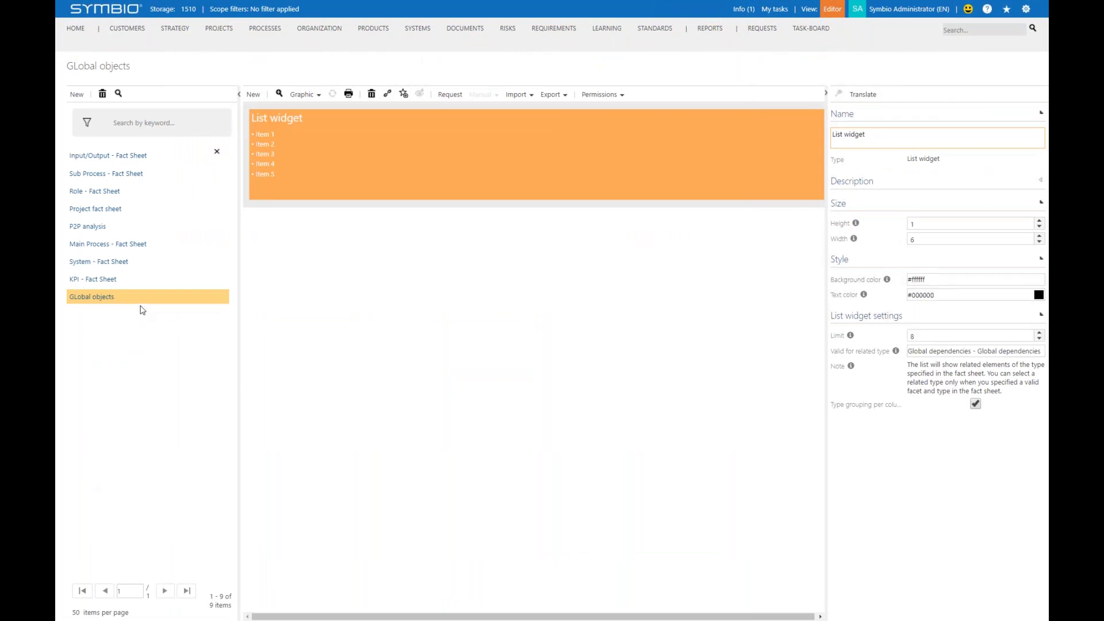
- Create a new fact sheet named "Show global objects"
{"action": "left_click", "coordinate": [85, 98]}
{"action": "left_click", "coordinate": [117, 130]}
{"action": "type", "text": "Sh"}
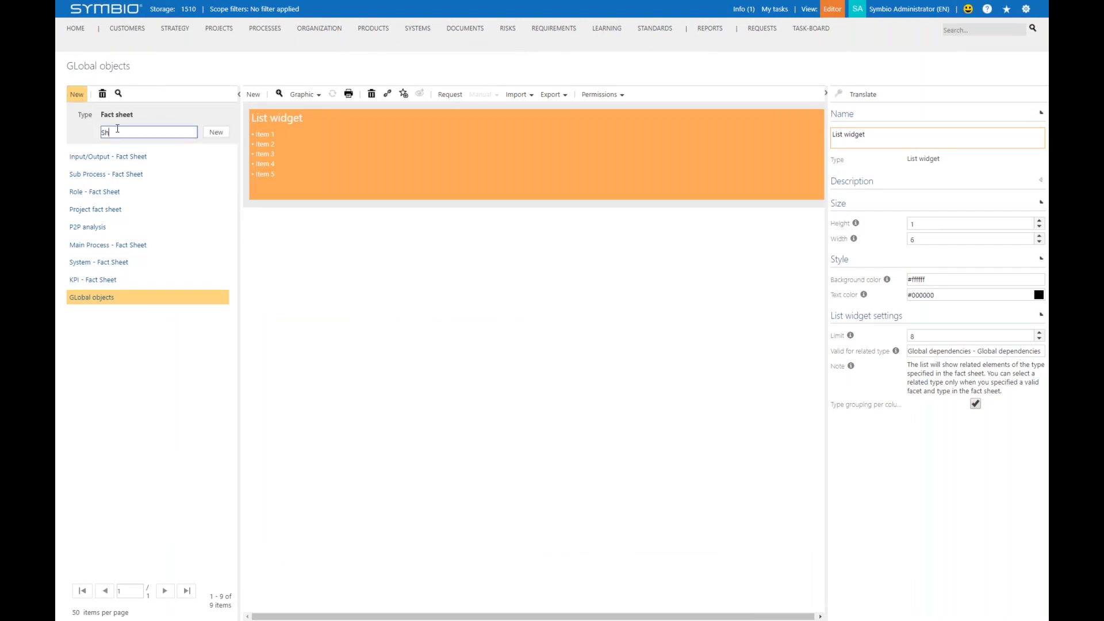
{"action": "type", "text": "ow global objects"}
{"action": "left_click", "coordinate": [216, 131]}
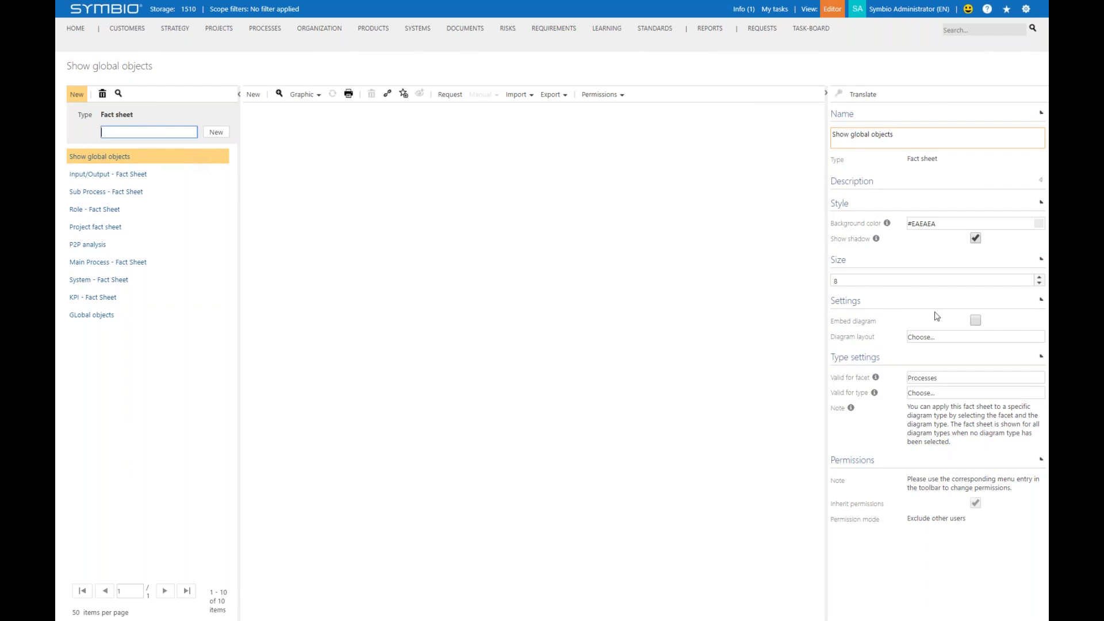
- Embed the diagram in the fact sheet with the Vertical layout and make it valid for the type Sub Process
{"action": "left_click", "coordinate": [976, 320]}
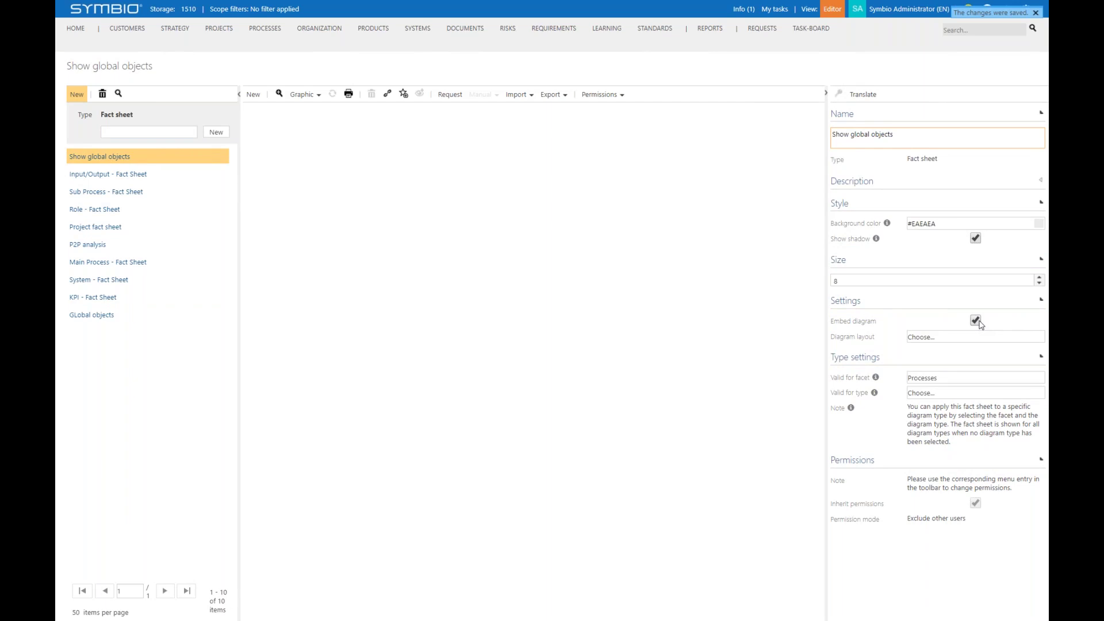
{"action": "left_click", "coordinate": [943, 394]}
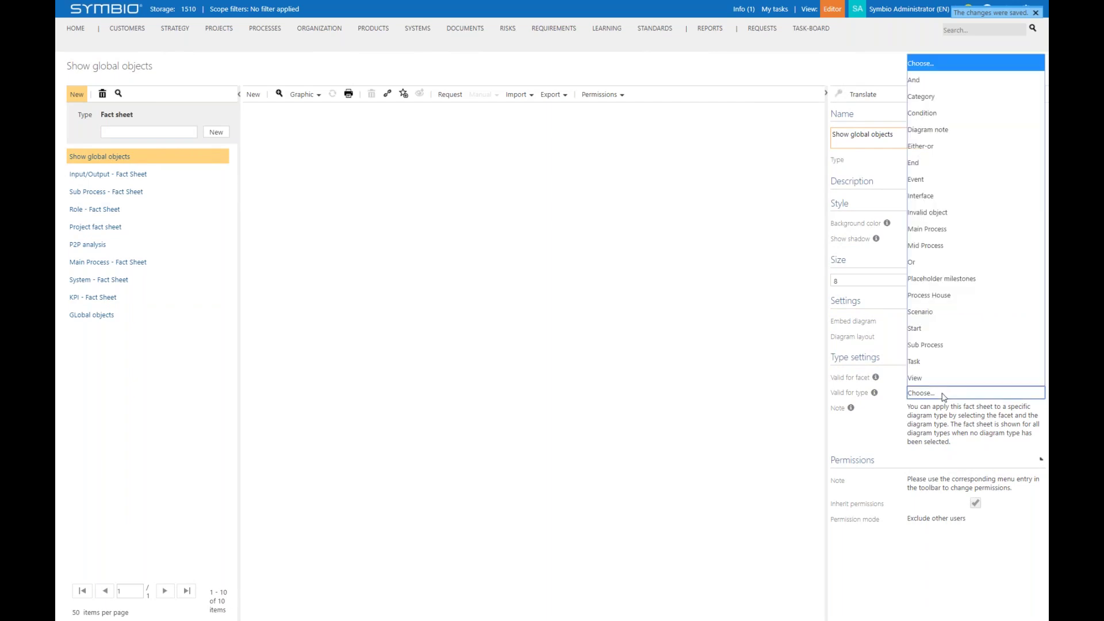
{"action": "left_click", "coordinate": [943, 348]}
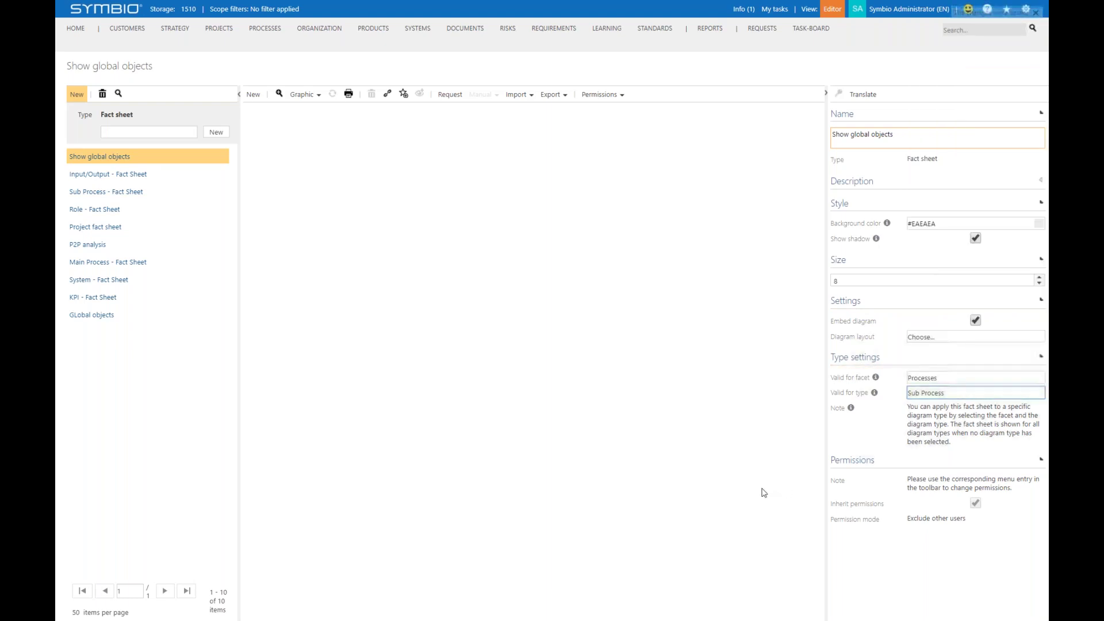
{"action": "left_click", "coordinate": [937, 338]}
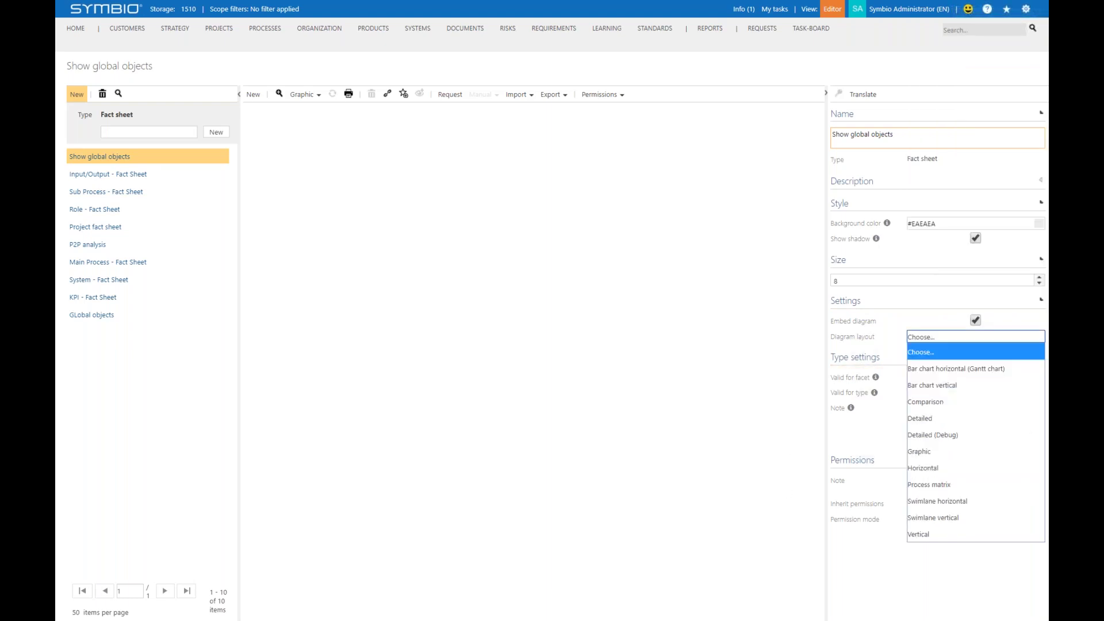
{"action": "left_click", "coordinate": [944, 532]}
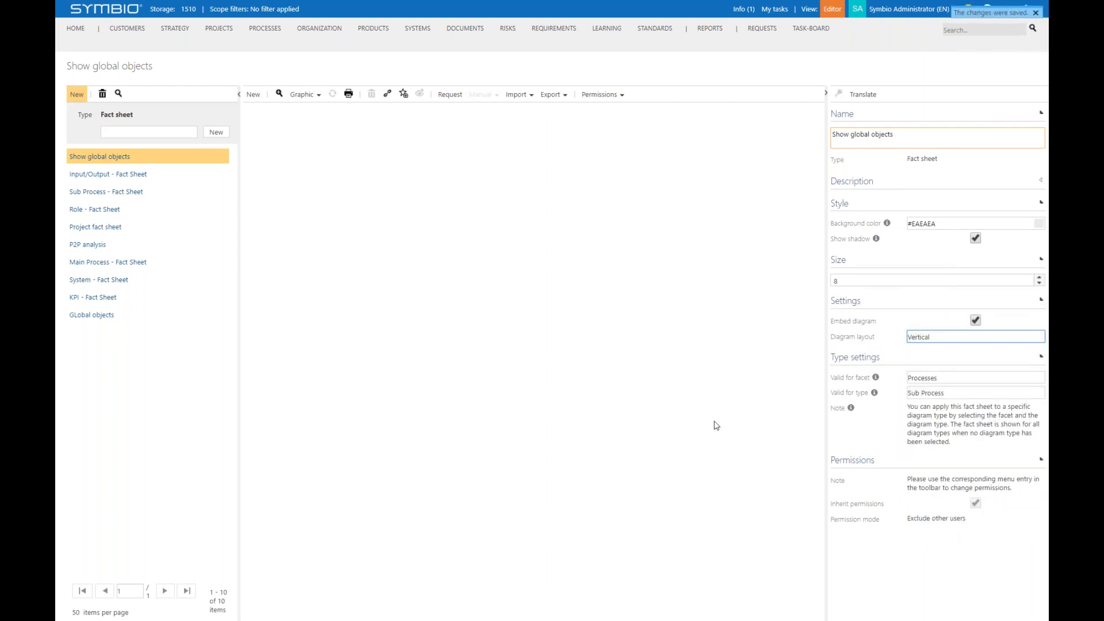
- Add a list widget to the "Show global objects" fact sheet and set its width to 6
{"action": "left_click", "coordinate": [254, 97]}
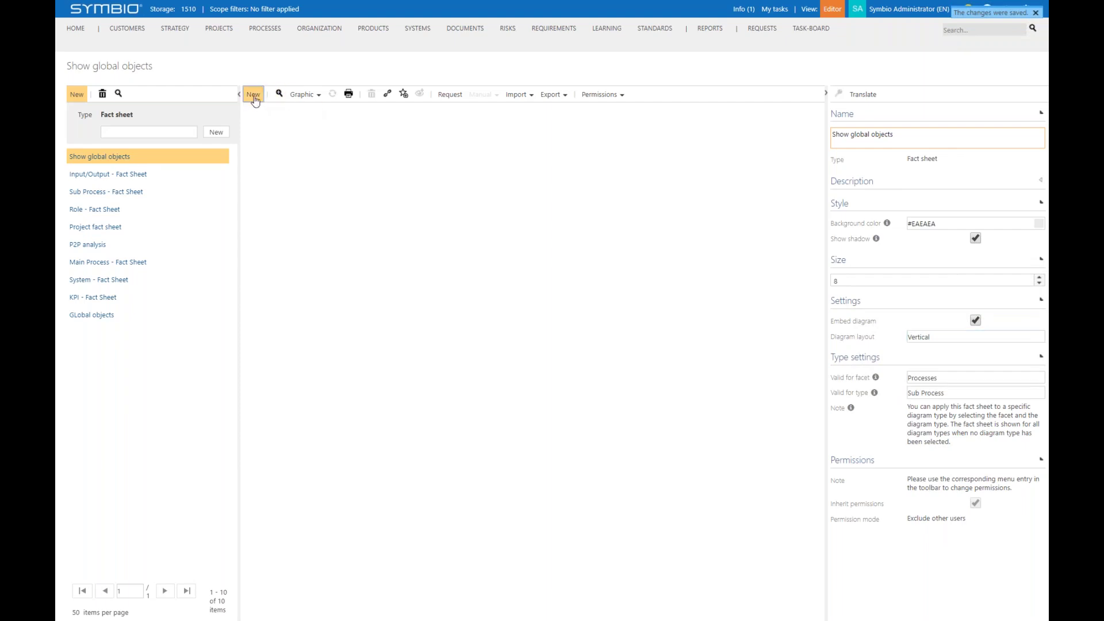
{"action": "left_click", "coordinate": [277, 130]}
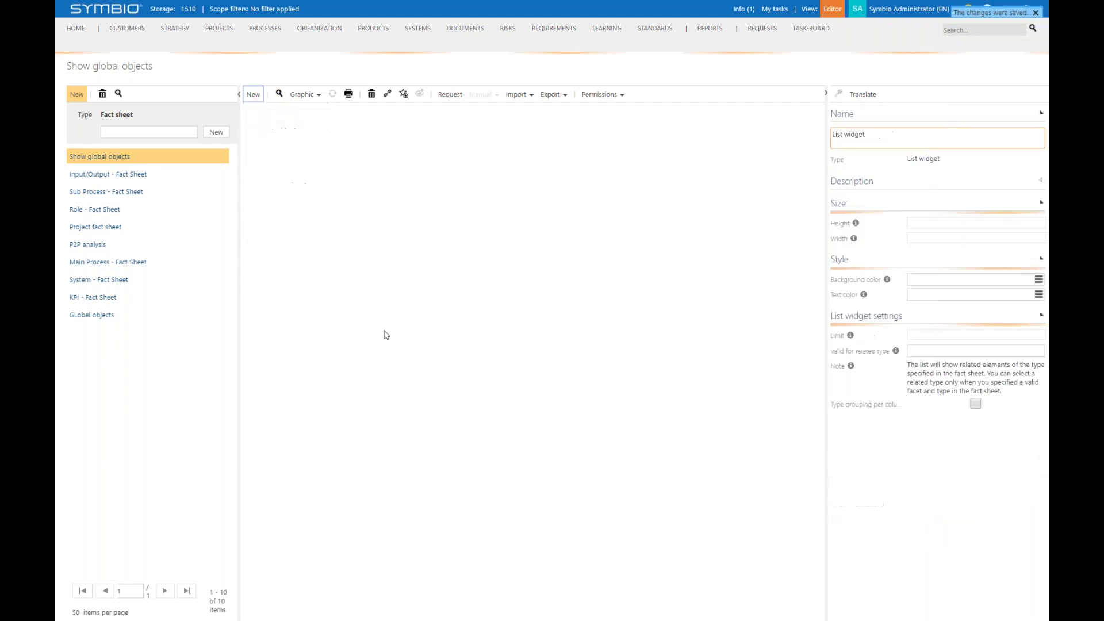
{"action": "left_click", "coordinate": [1042, 239]}
{"action": "double_click", "coordinate": [1040, 237]}
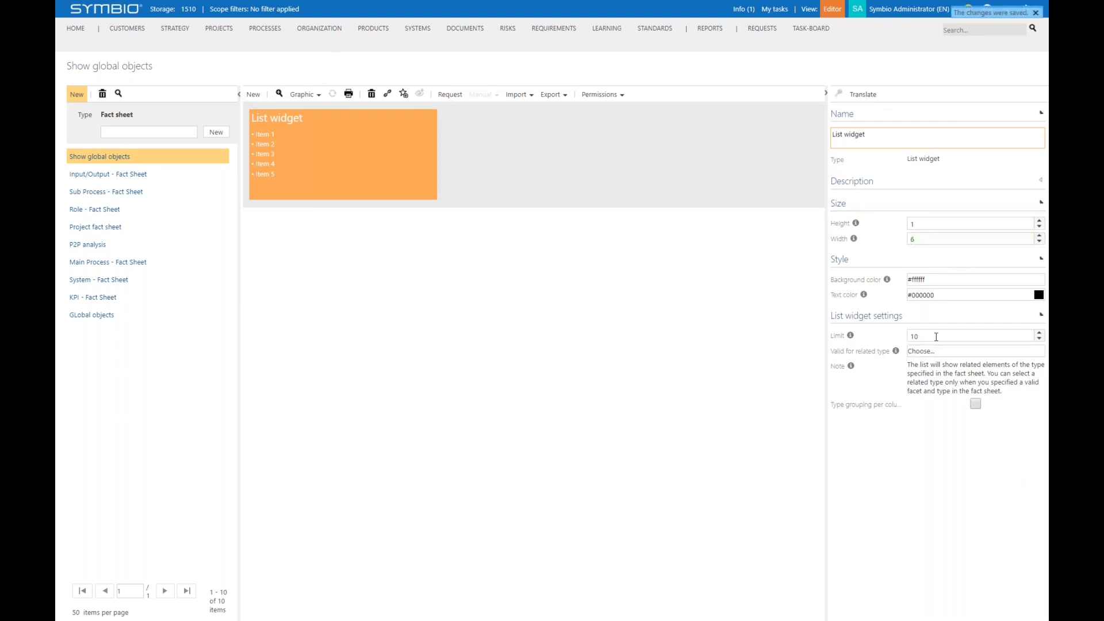
- Set the list widget's limit to 8 and its related type to "Global dependencies - Global dependencies"
{"action": "double_click", "coordinate": [1039, 341]}
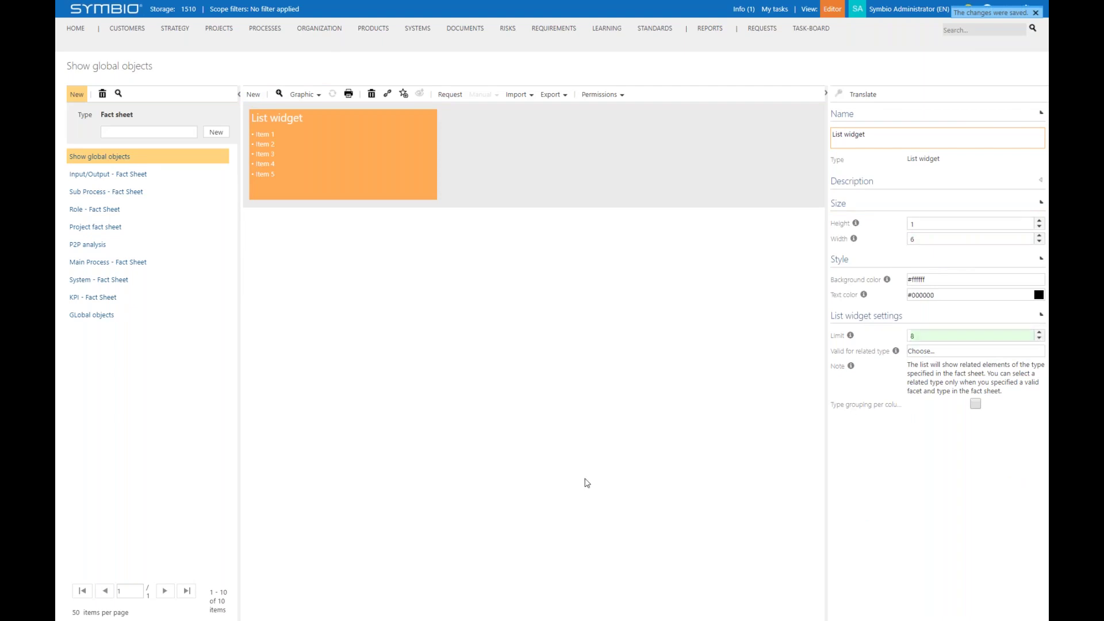
{"action": "left_click", "coordinate": [943, 355]}
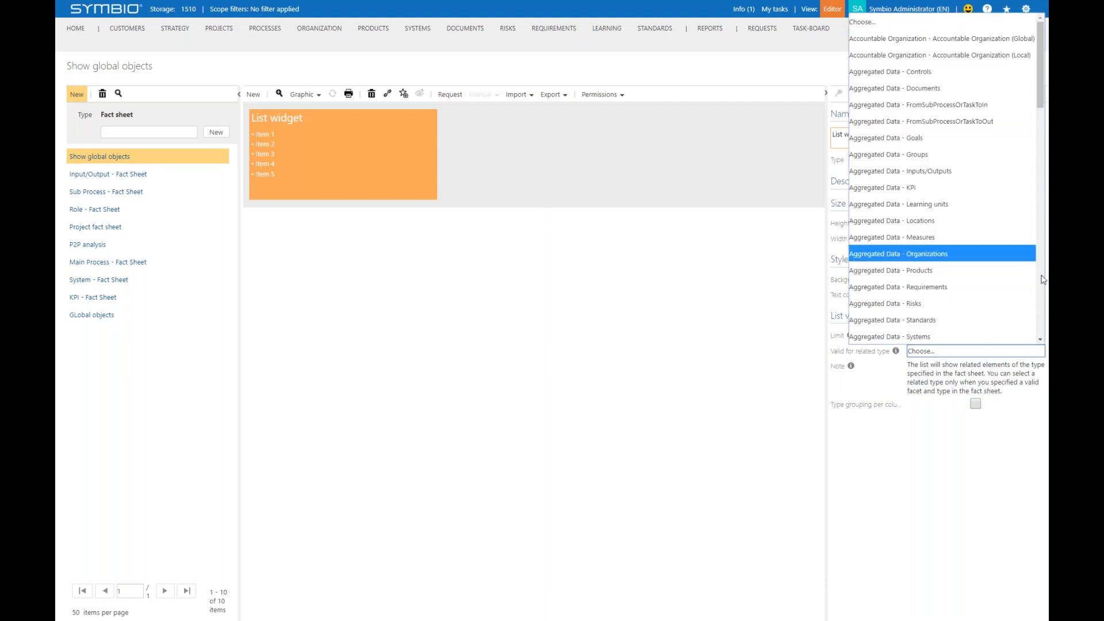
{"action": "scroll", "coordinate": [1043, 279], "scroll_direction": "down", "scroll_amount": 5}
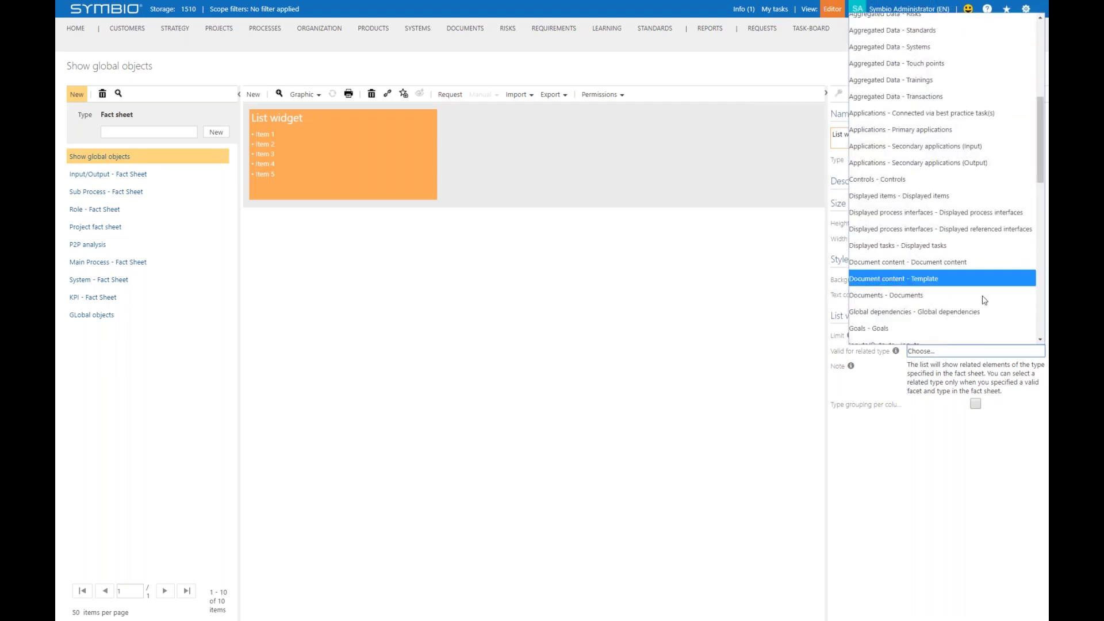
{"action": "left_click", "coordinate": [946, 311]}
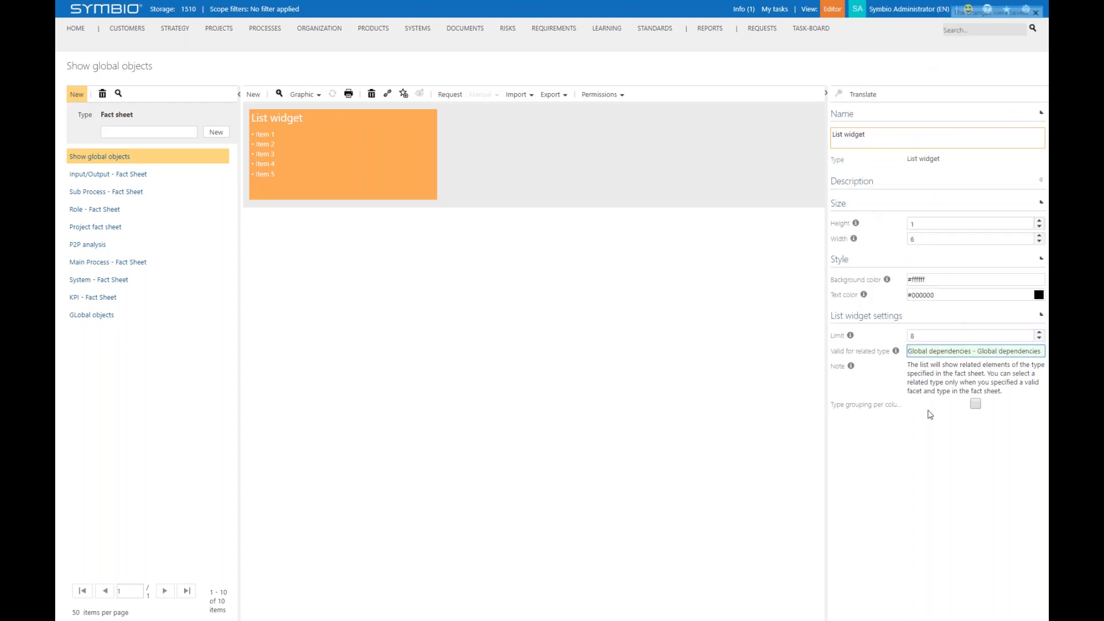
{"action": "left_click", "coordinate": [736, 556]}
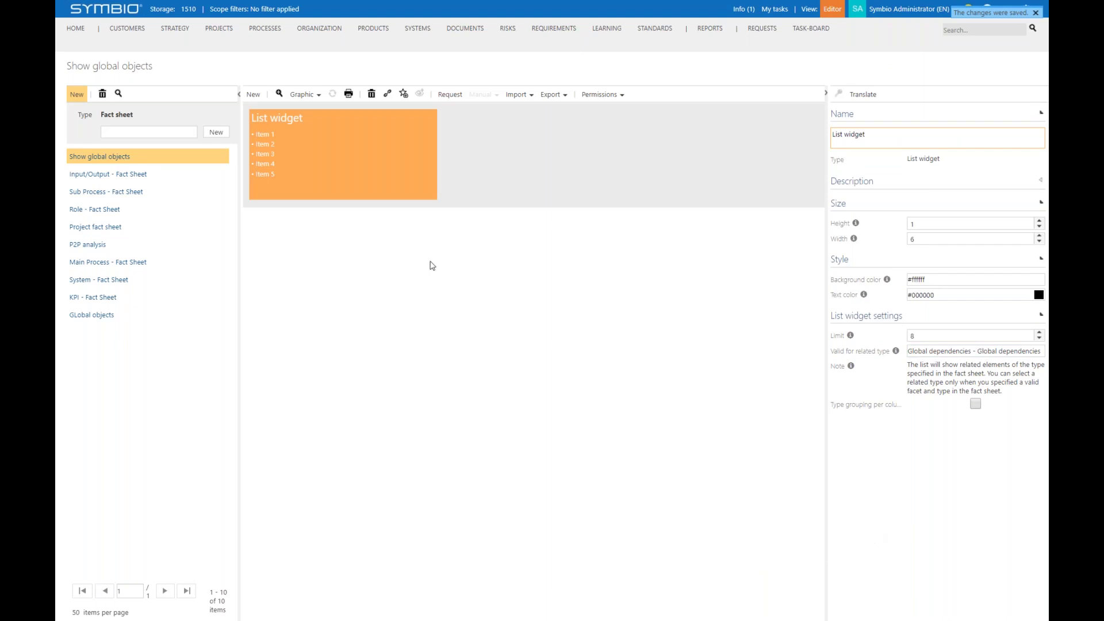
- Increase the list widget's width by two, enable type grouping per column, and compare the fact sheet with "GLobal objects"
{"action": "left_click", "coordinate": [106, 157]}
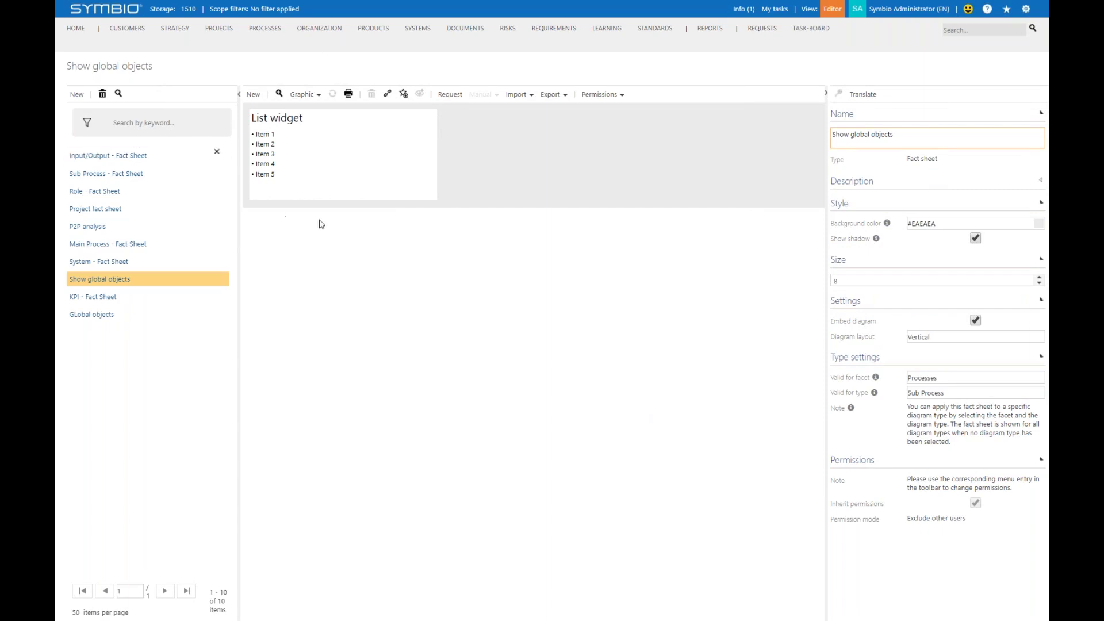
{"action": "left_click", "coordinate": [360, 180]}
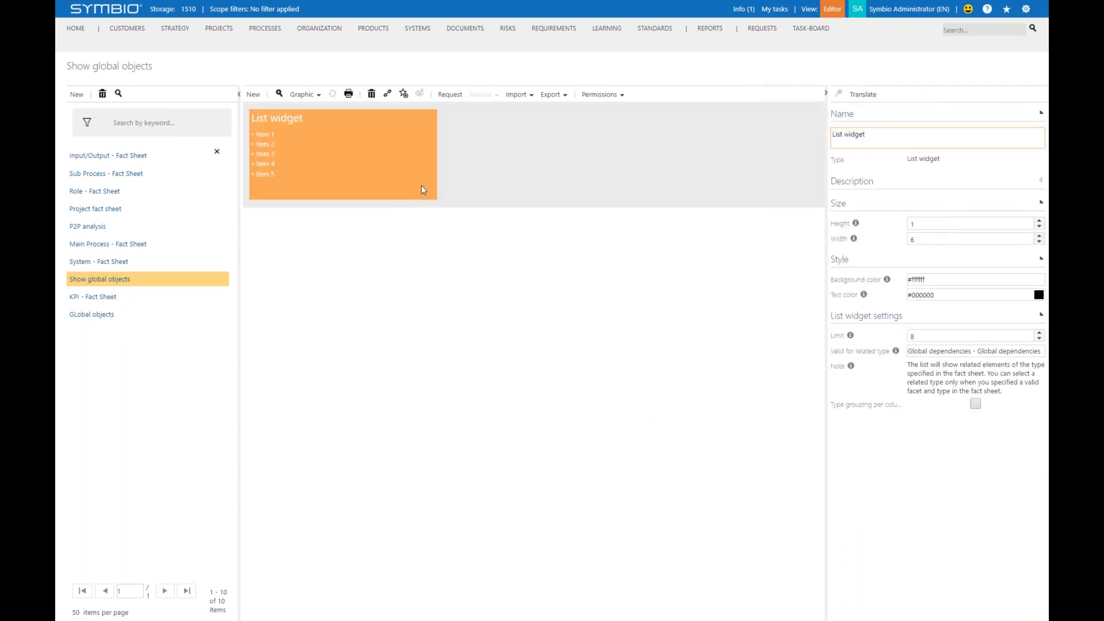
{"action": "left_click", "coordinate": [1039, 236]}
{"action": "left_click", "coordinate": [1039, 236]}
{"action": "left_click", "coordinate": [975, 405]}
{"action": "left_click", "coordinate": [178, 314]}
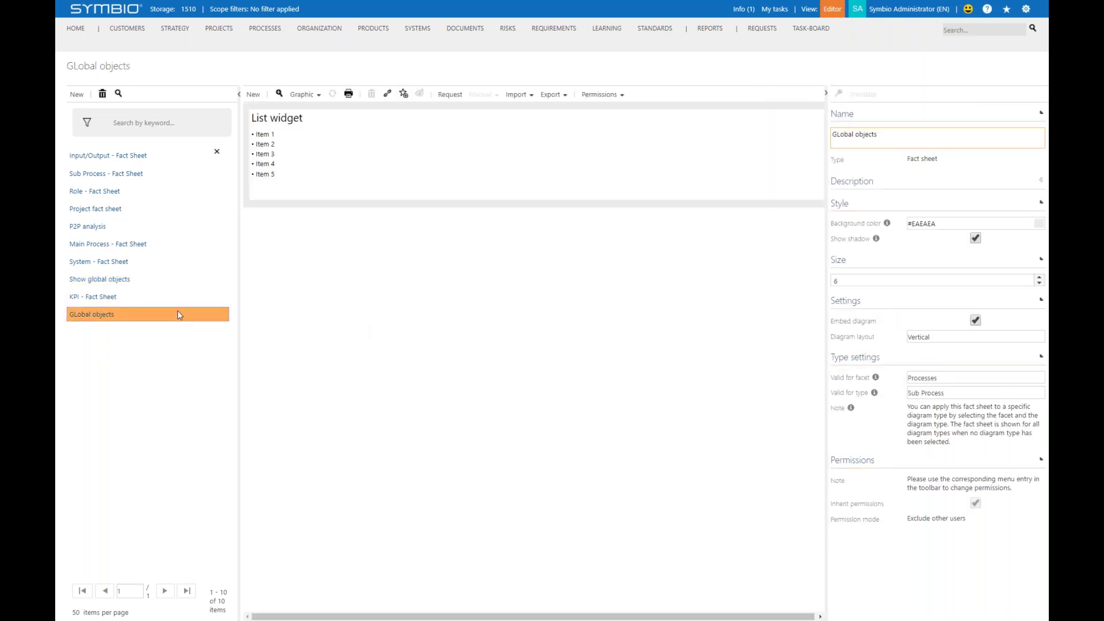
{"action": "left_click", "coordinate": [180, 279]}
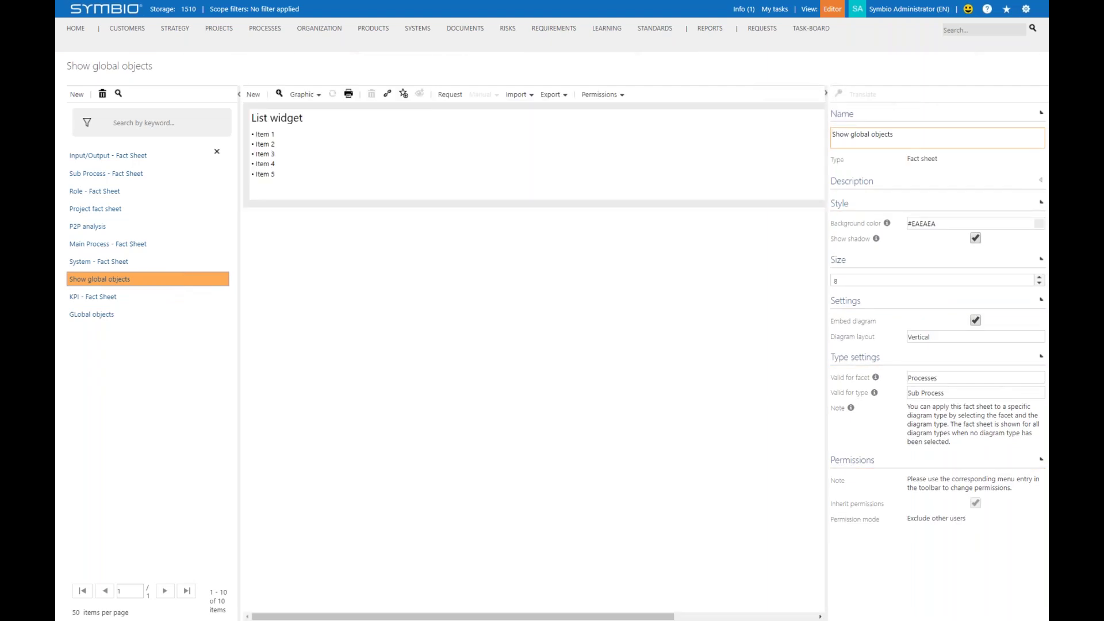
- Display the Idea/Innovation process diagram with the "Show global objects" fact sheet
{"action": "left_click", "coordinate": [259, 30]}
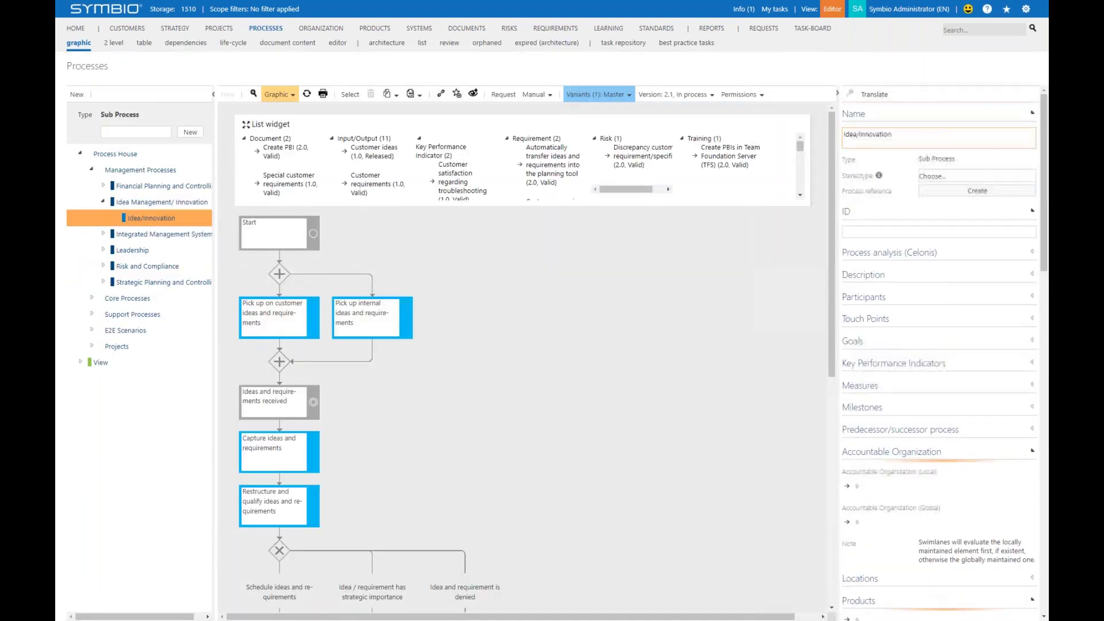
{"action": "left_click", "coordinate": [279, 96]}
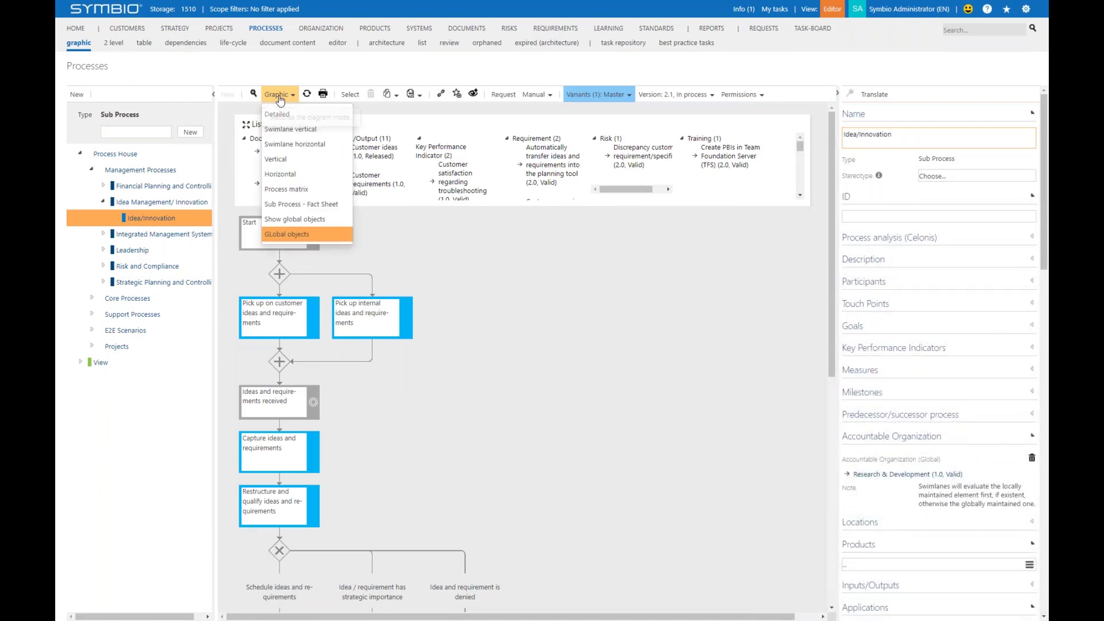
{"action": "left_click", "coordinate": [316, 222]}
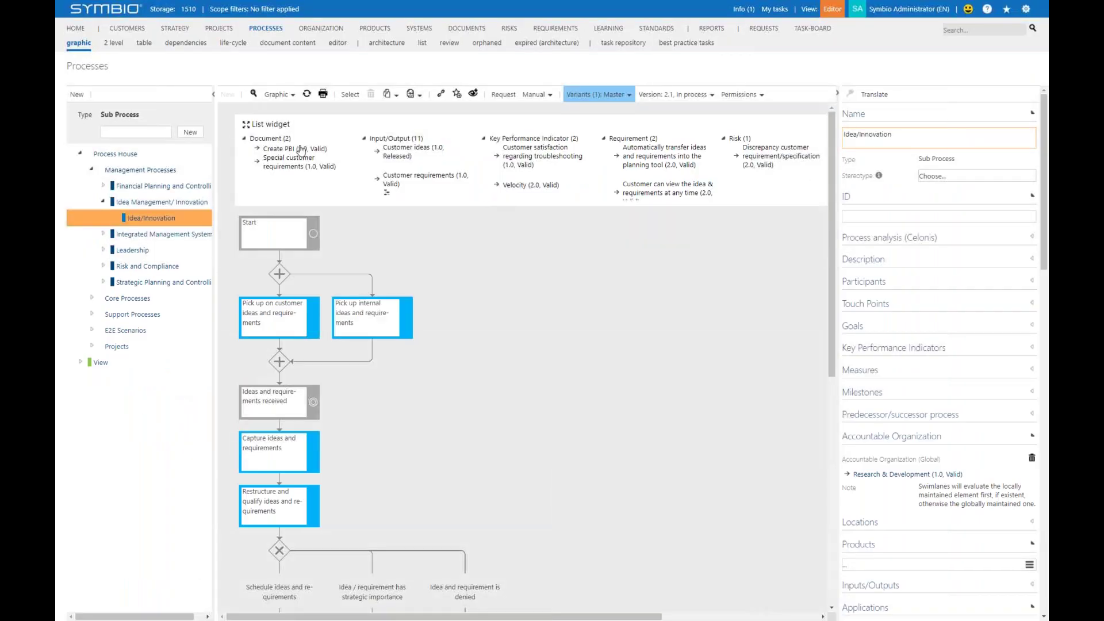
- Switch the diagram to Swimlane vertical and insert a task after "Capture ideas and requirements"
{"action": "left_click", "coordinate": [280, 95]}
{"action": "left_click", "coordinate": [290, 128]}
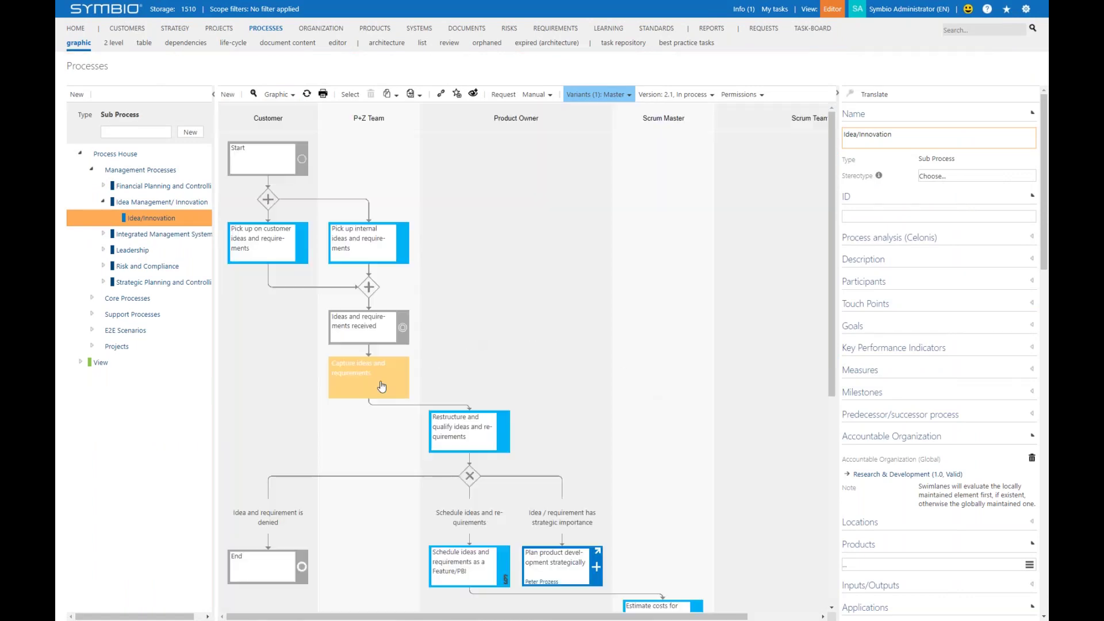
{"action": "left_click", "coordinate": [357, 388]}
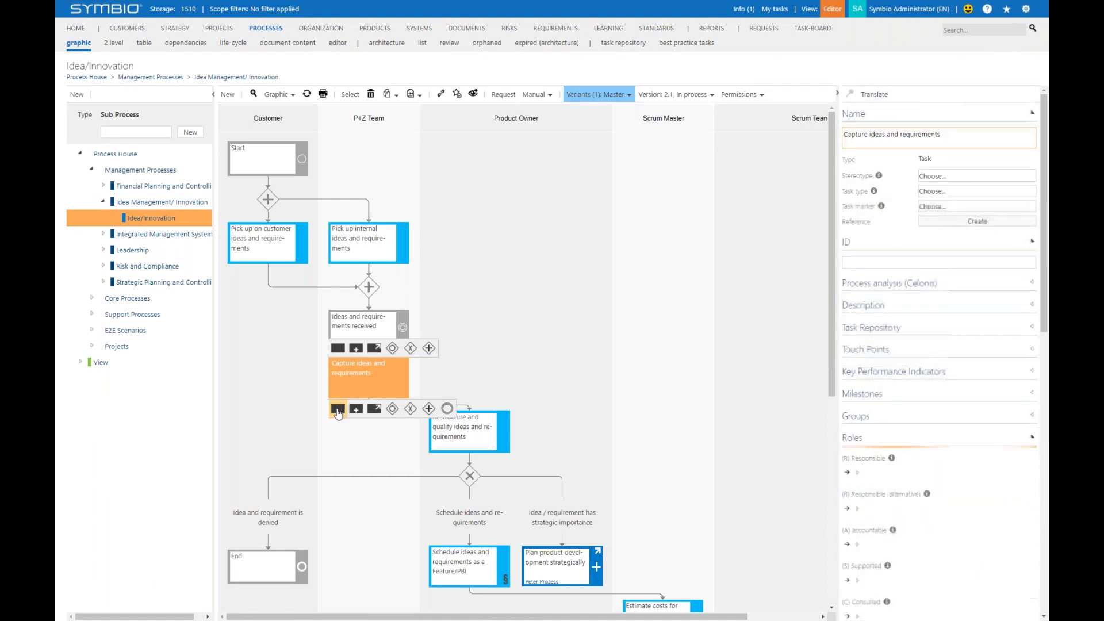
{"action": "left_click", "coordinate": [575, 300]}
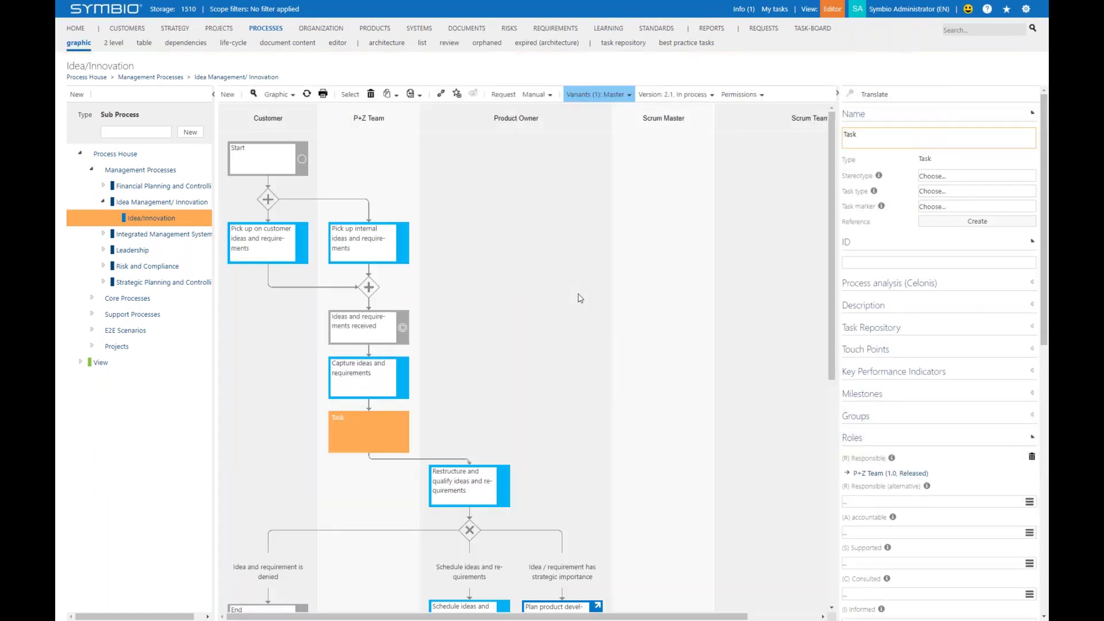
- Name the new task "Categorize ideas"
{"action": "double_click", "coordinate": [846, 134]}
{"action": "type", "text": "Ca"}
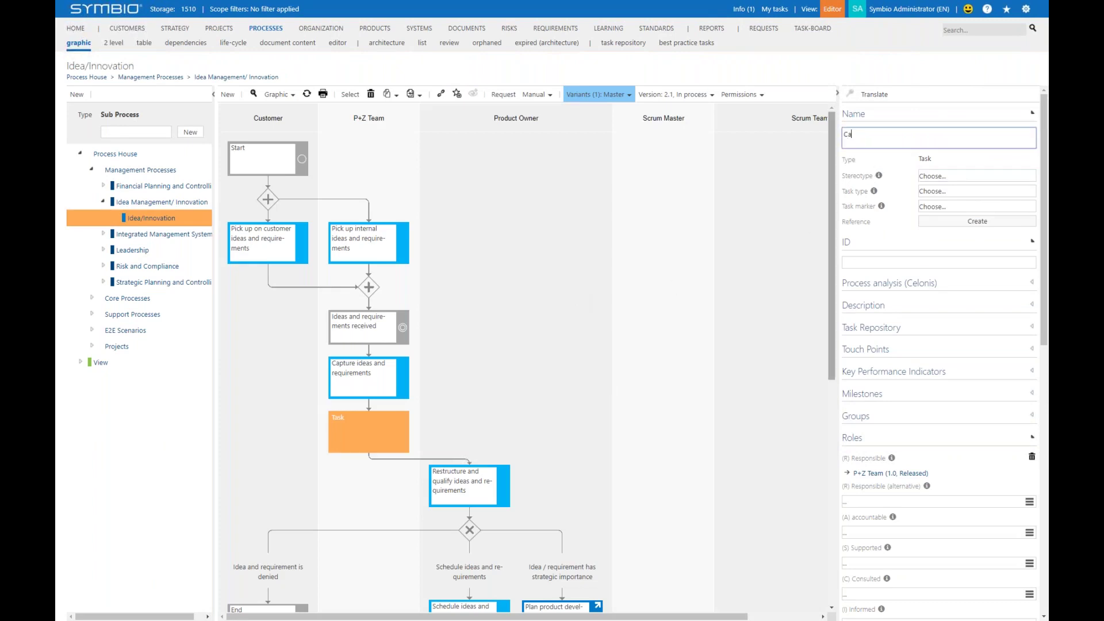
{"action": "type", "text": "tegorize ide"}
{"action": "type", "text": "as"}
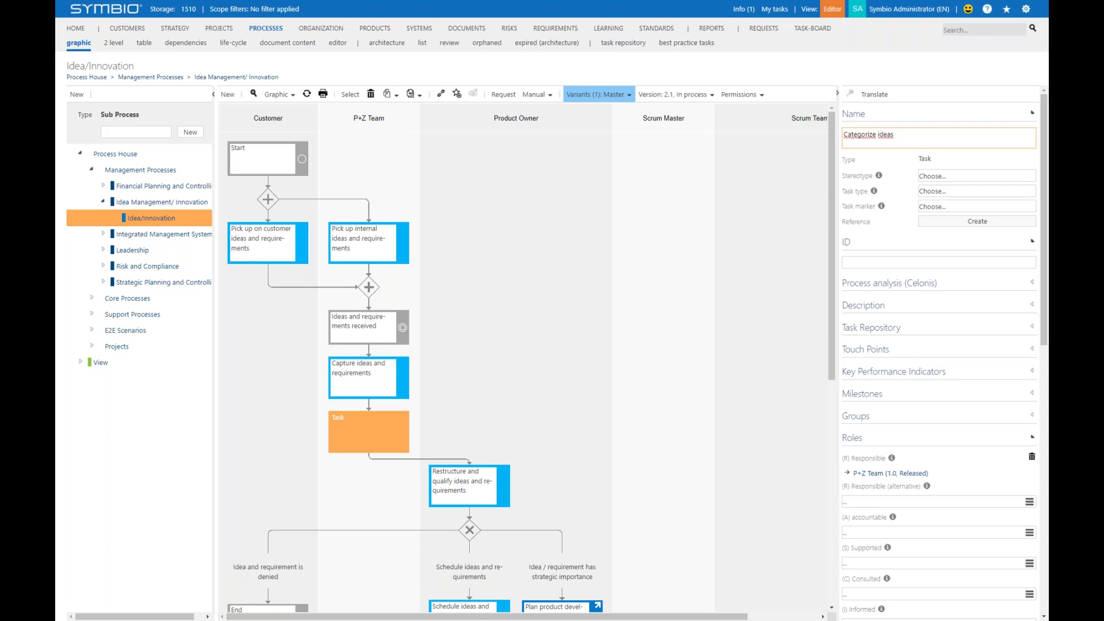
- Assign Project Manager as the Informed role of the "Categorize ideas" task and refresh the process diagram
{"action": "scroll", "coordinate": [982, 496], "scroll_direction": "down", "scroll_amount": 2}
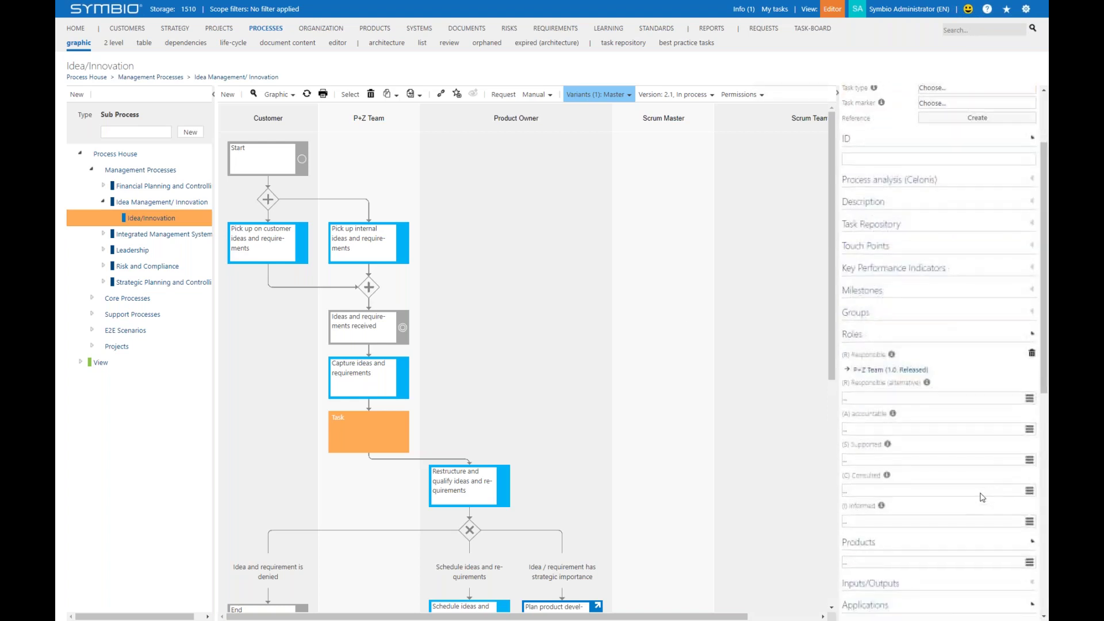
{"action": "left_click", "coordinate": [872, 520]}
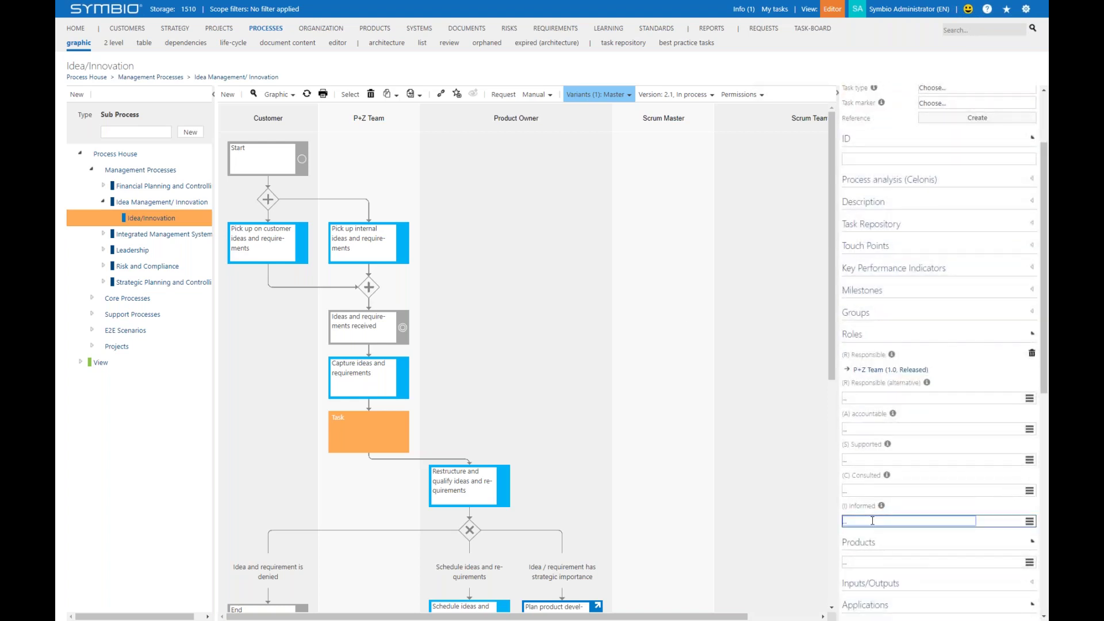
{"action": "type", "text": "pro"}
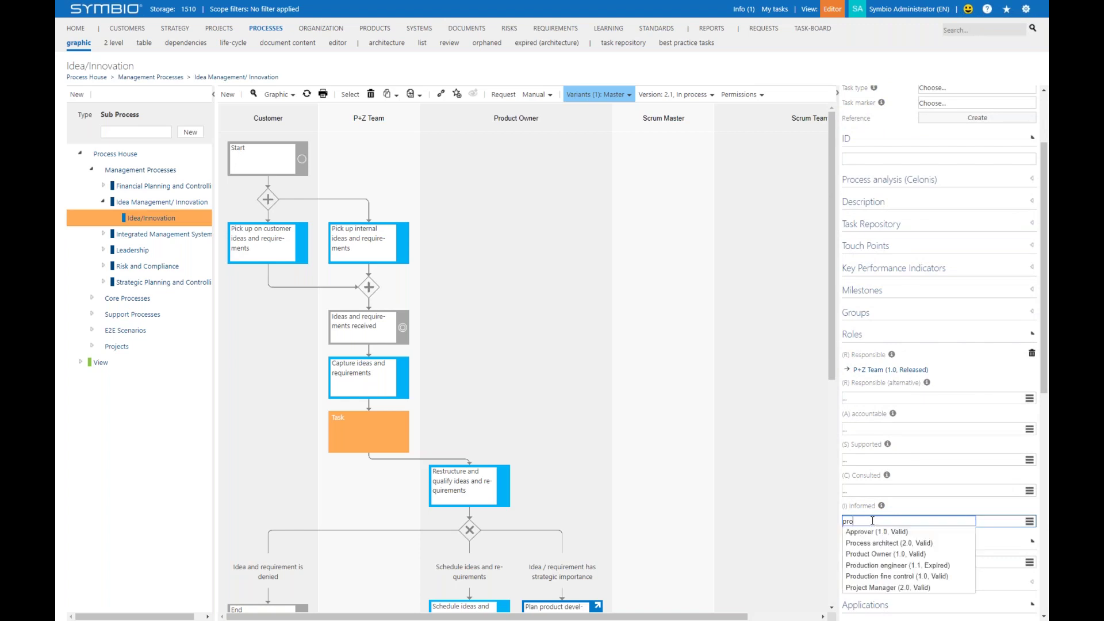
{"action": "left_click", "coordinate": [862, 588]}
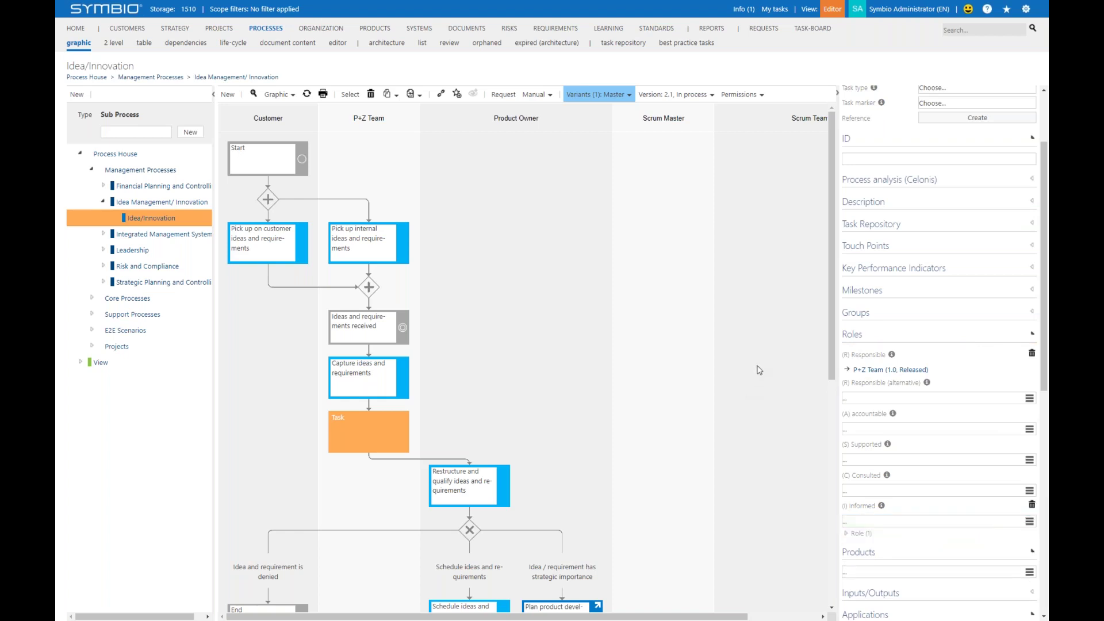
{"action": "left_click", "coordinate": [307, 95]}
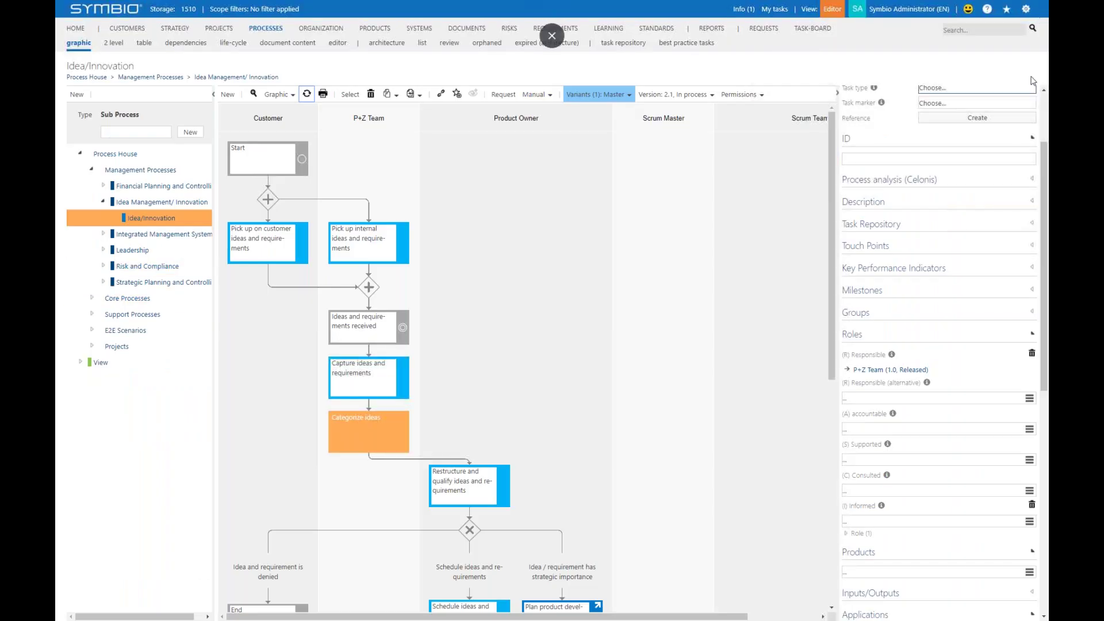
- Create three favorite groups named "Documents", "Standards" and "Systems" in the favorites management
{"action": "left_click", "coordinate": [1007, 10]}
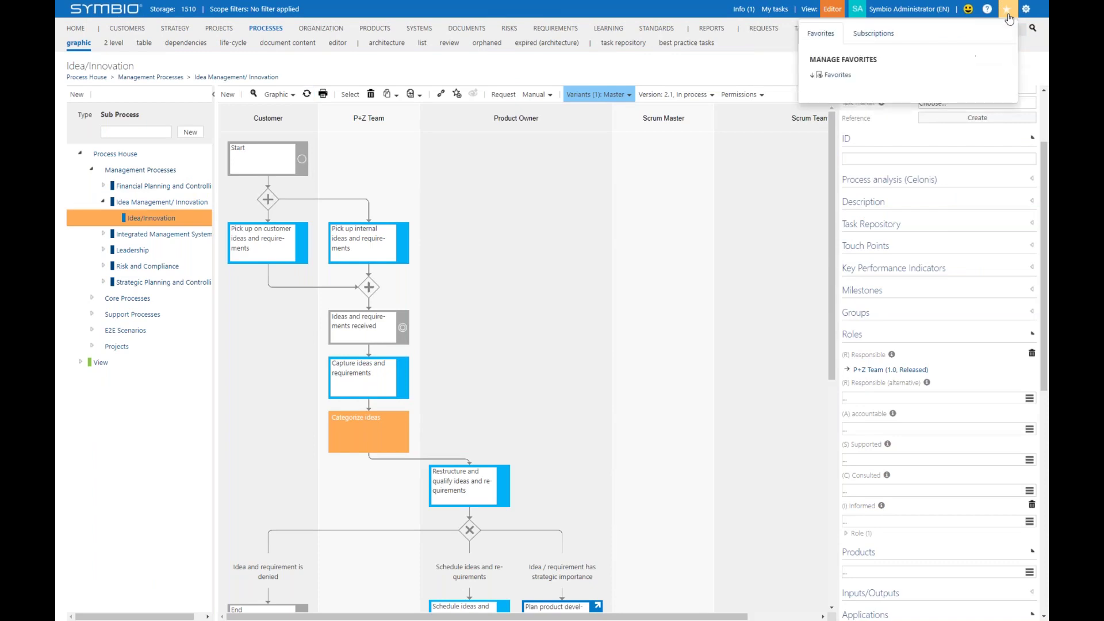
{"action": "left_click", "coordinate": [840, 77]}
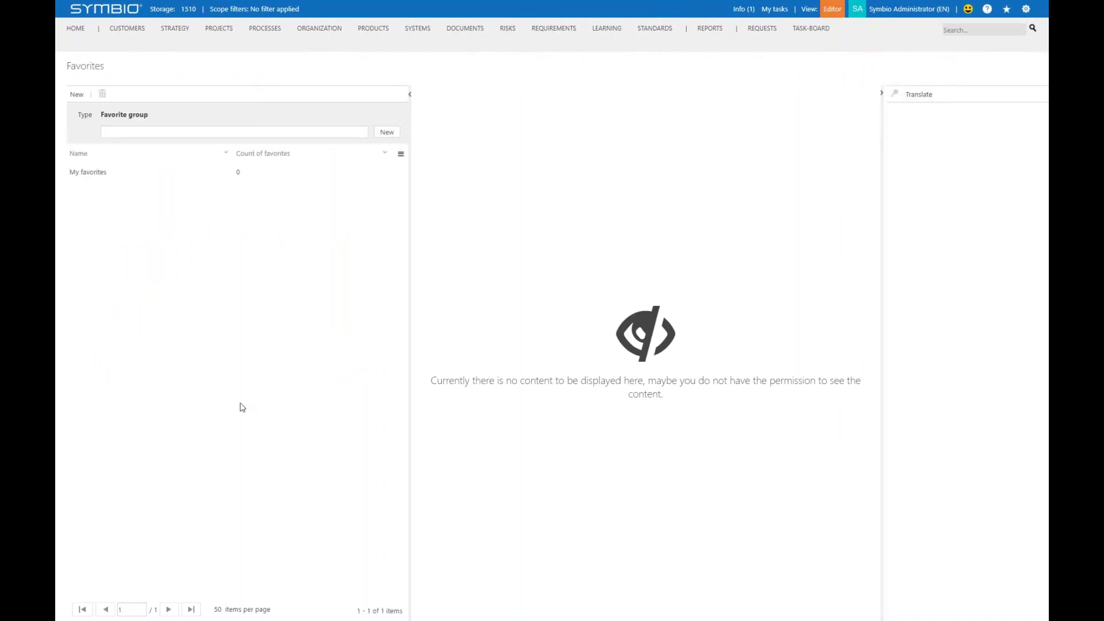
{"action": "left_click", "coordinate": [126, 132]}
{"action": "type", "text": "Documents"}
{"action": "key", "text": "Return"}
{"action": "type", "text": "St"}
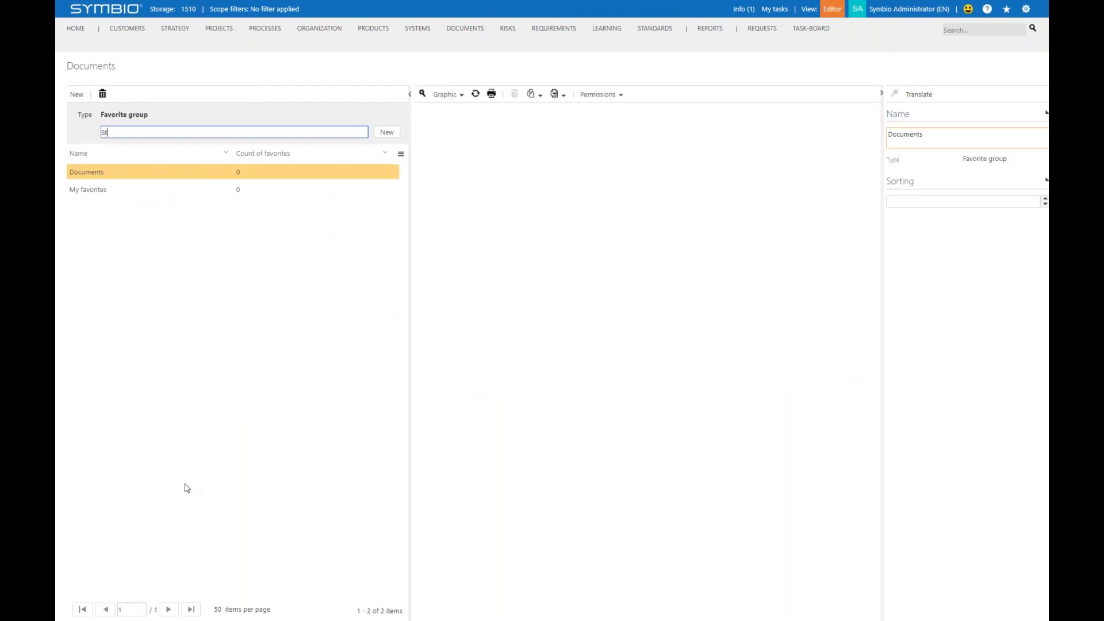
{"action": "type", "text": "andards"}
{"action": "key", "text": "Return"}
{"action": "type", "text": "Systems"}
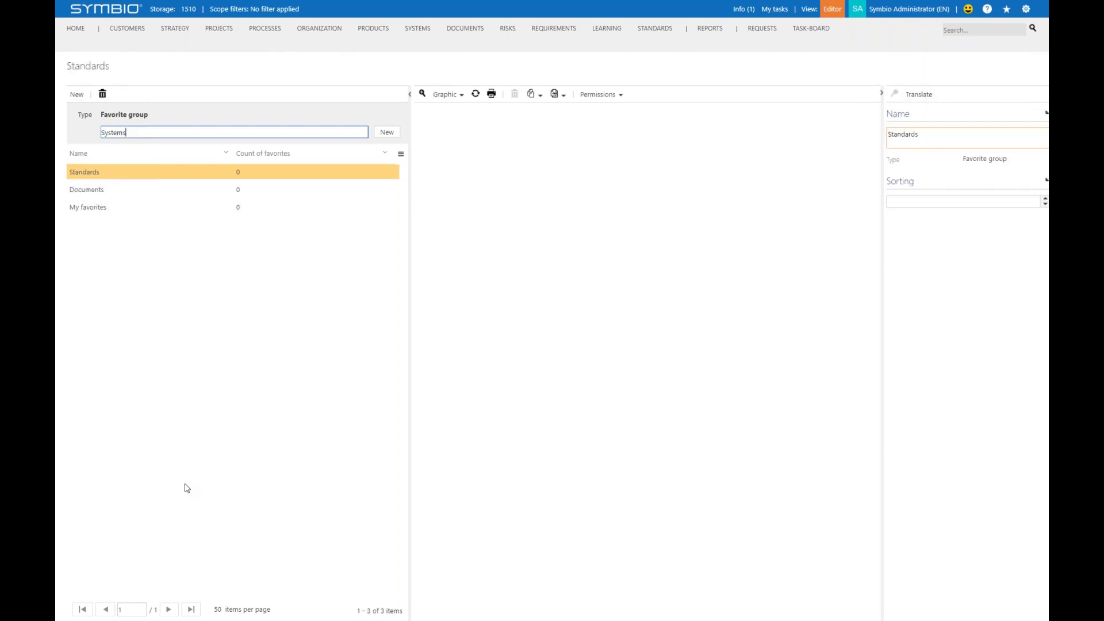
{"action": "key", "text": "Return"}
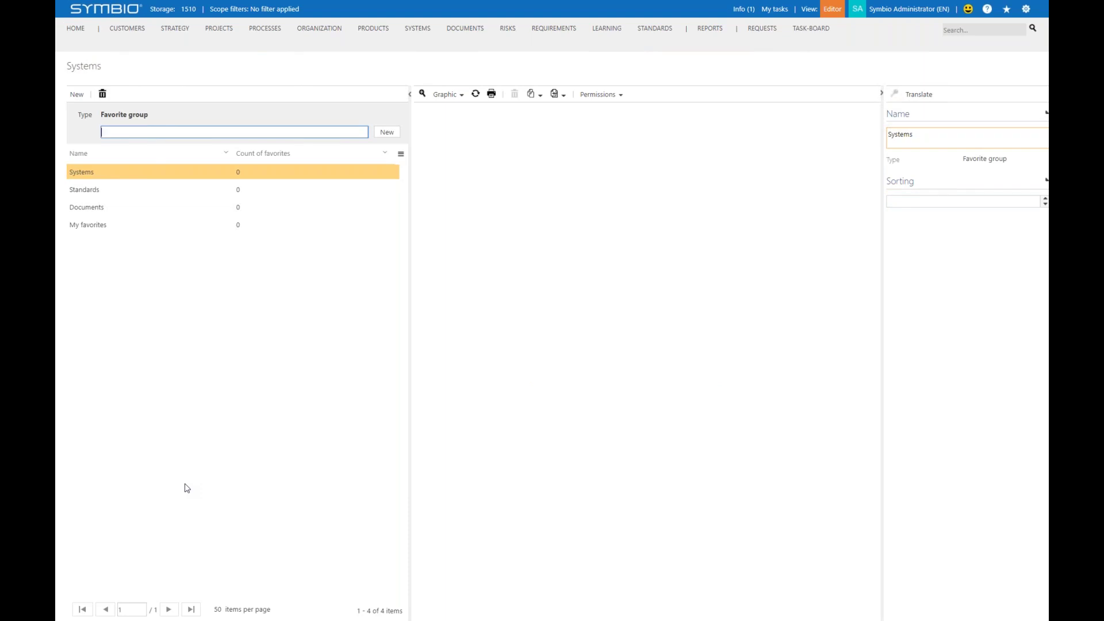
- Add the "Company guideline" document from the Rules category to the "Documents" favorite group
{"action": "left_click", "coordinate": [467, 31]}
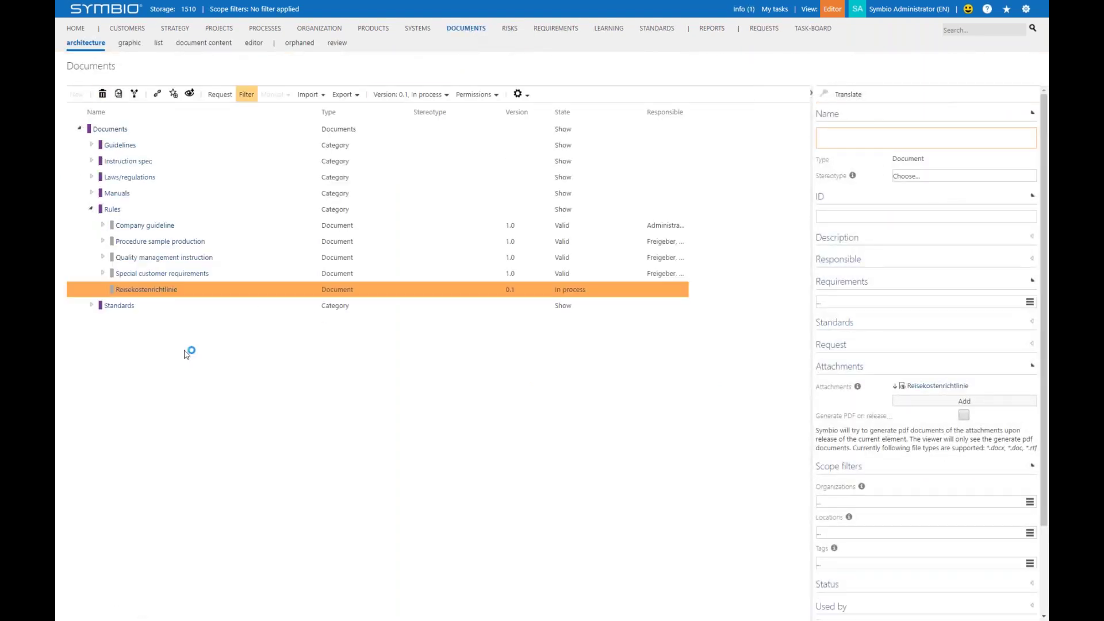
{"action": "left_click", "coordinate": [240, 226]}
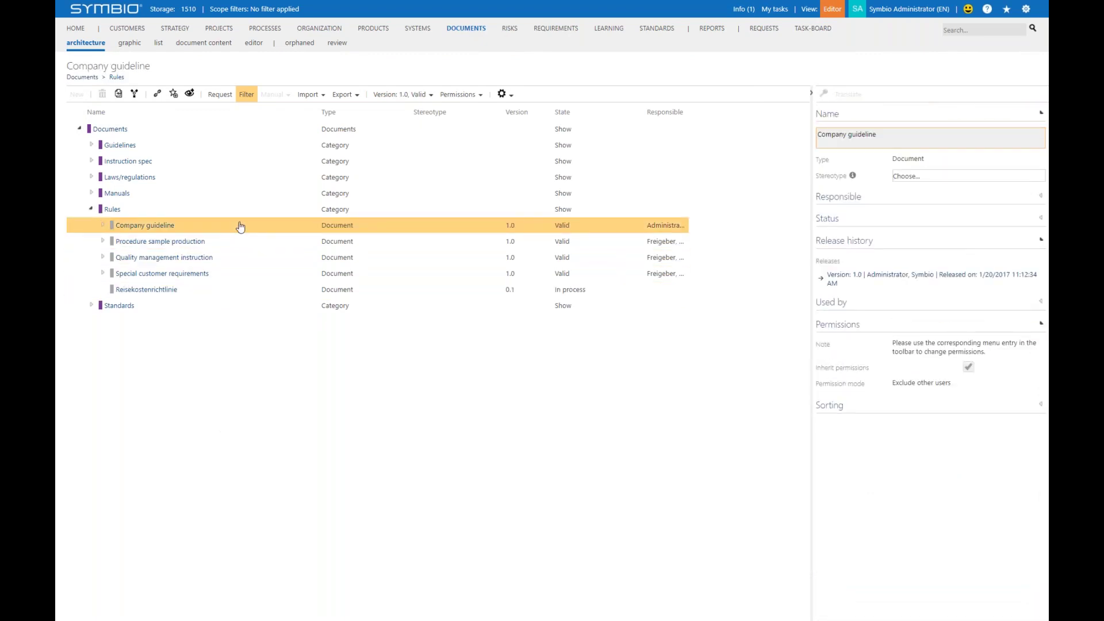
{"action": "left_click", "coordinate": [173, 95]}
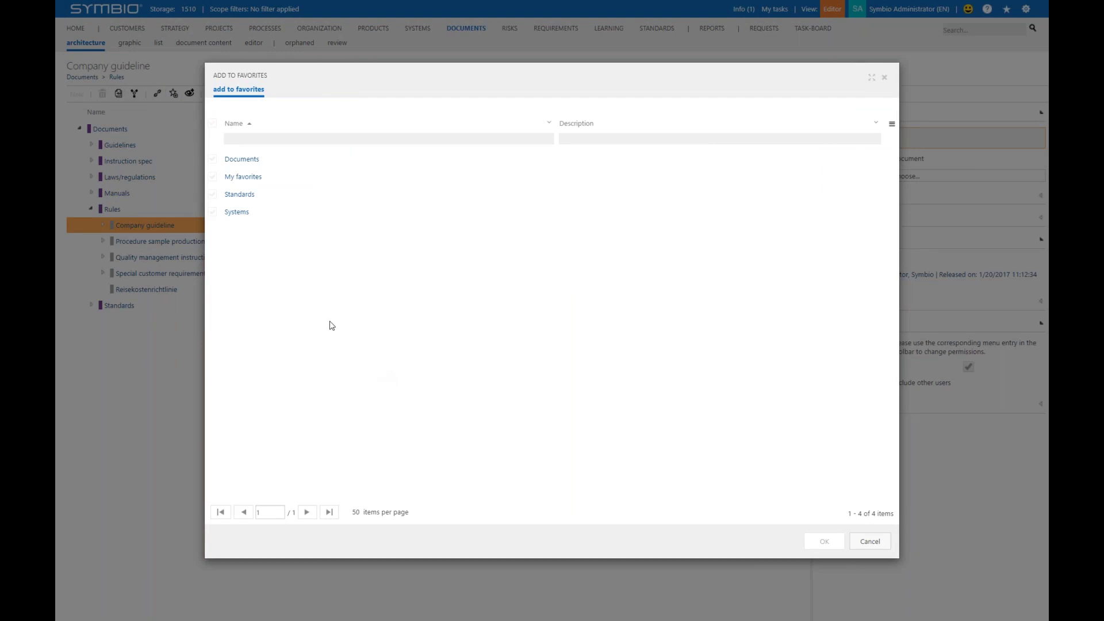
{"action": "left_click", "coordinate": [212, 159]}
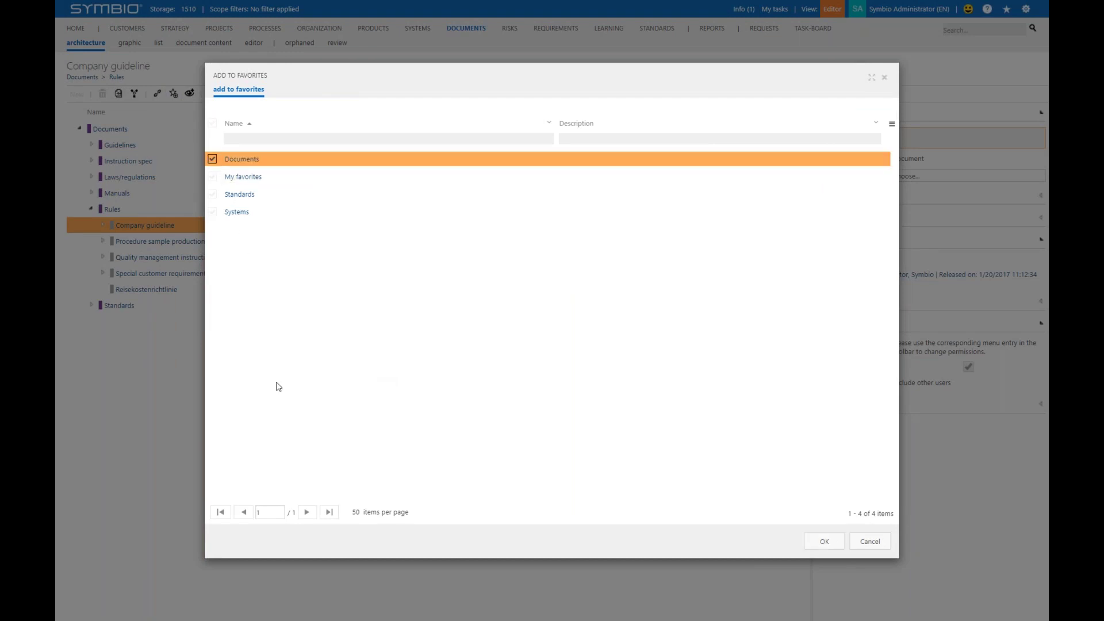
{"action": "left_click", "coordinate": [819, 540]}
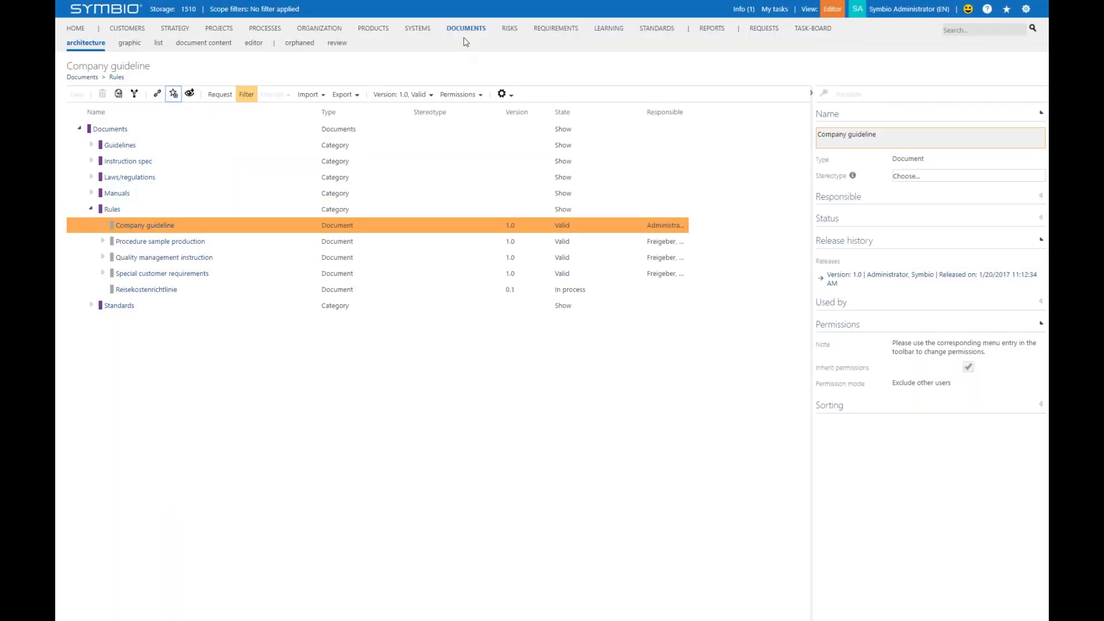
- Add the "Clever reach" application from the Marketing systems to the "Systems" favorite group
{"action": "left_click", "coordinate": [421, 30]}
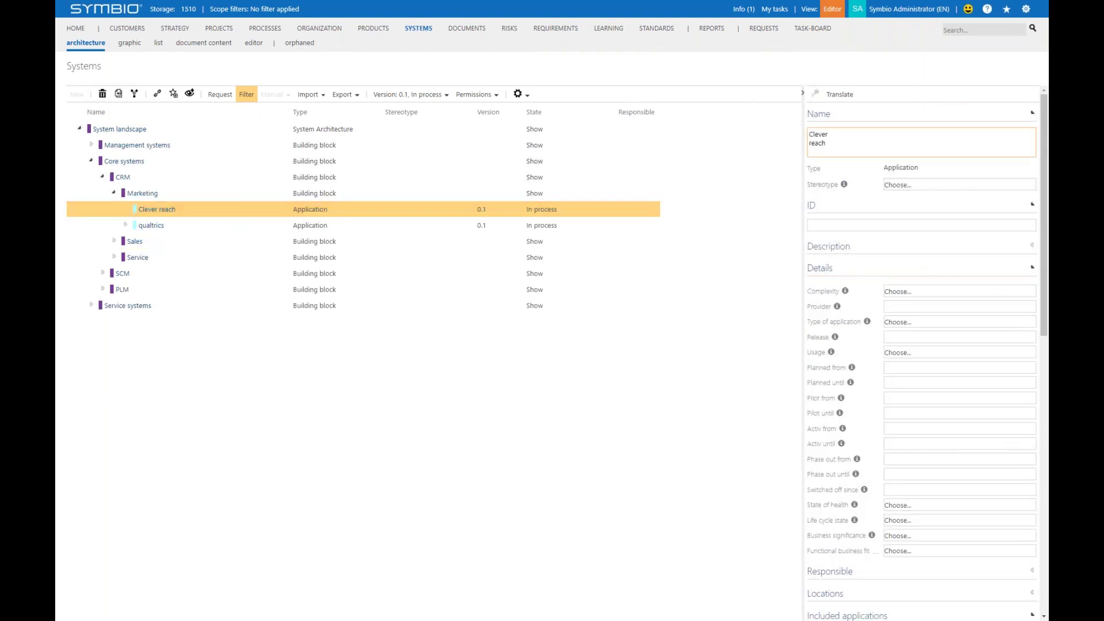
{"action": "left_click", "coordinate": [173, 93]}
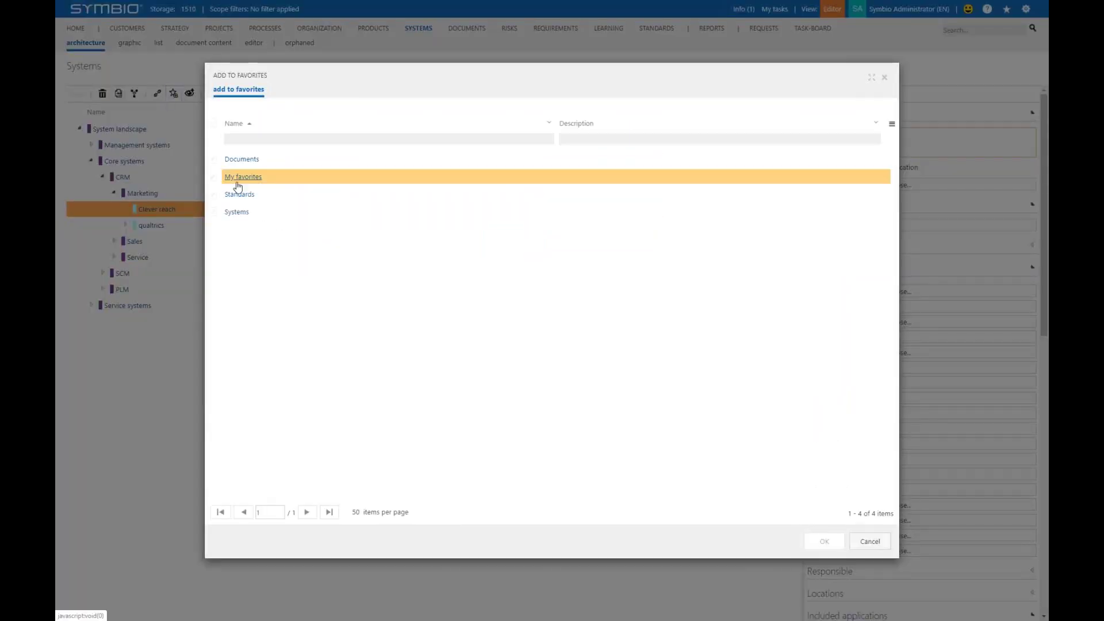
{"action": "left_click", "coordinate": [230, 214]}
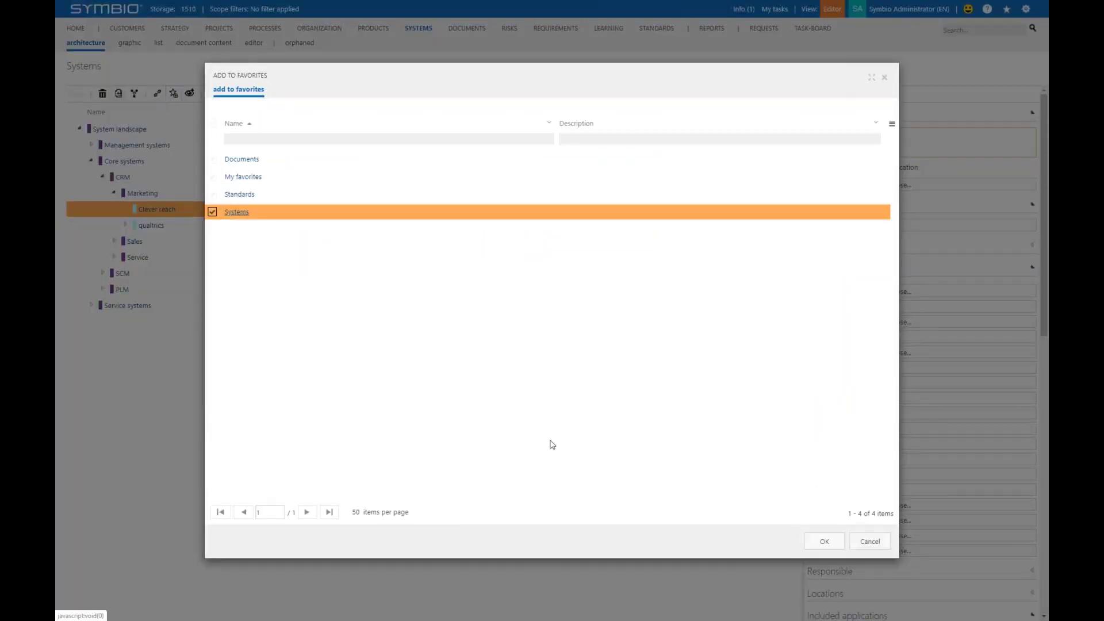
{"action": "left_click", "coordinate": [823, 542]}
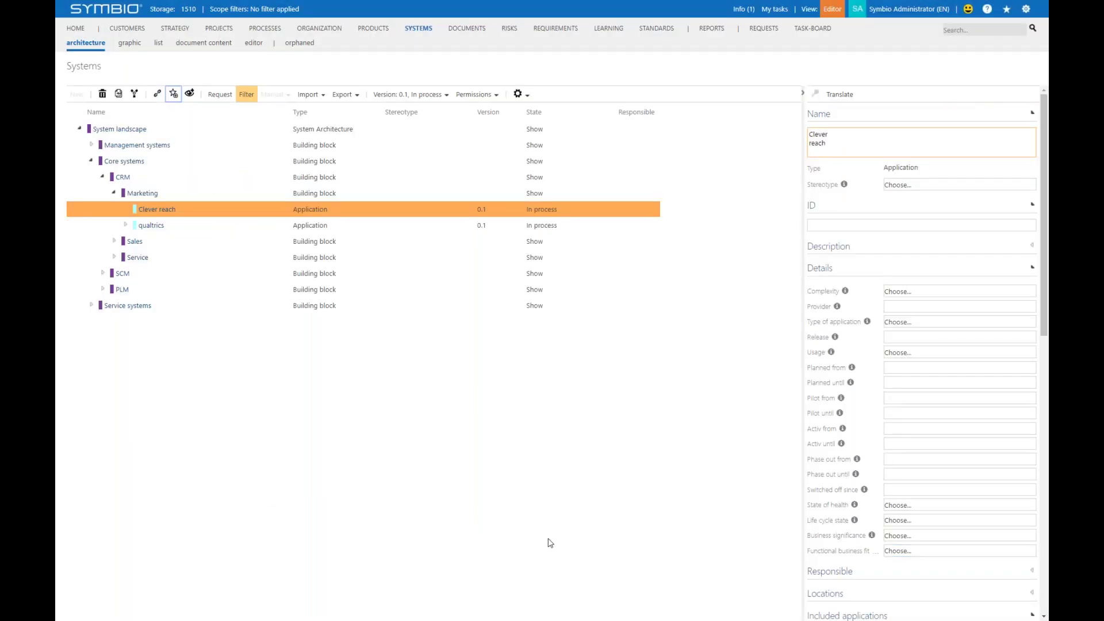
- Examine the favorites stored in the "Documents" and "Systems" groups
{"action": "left_click", "coordinate": [1007, 10]}
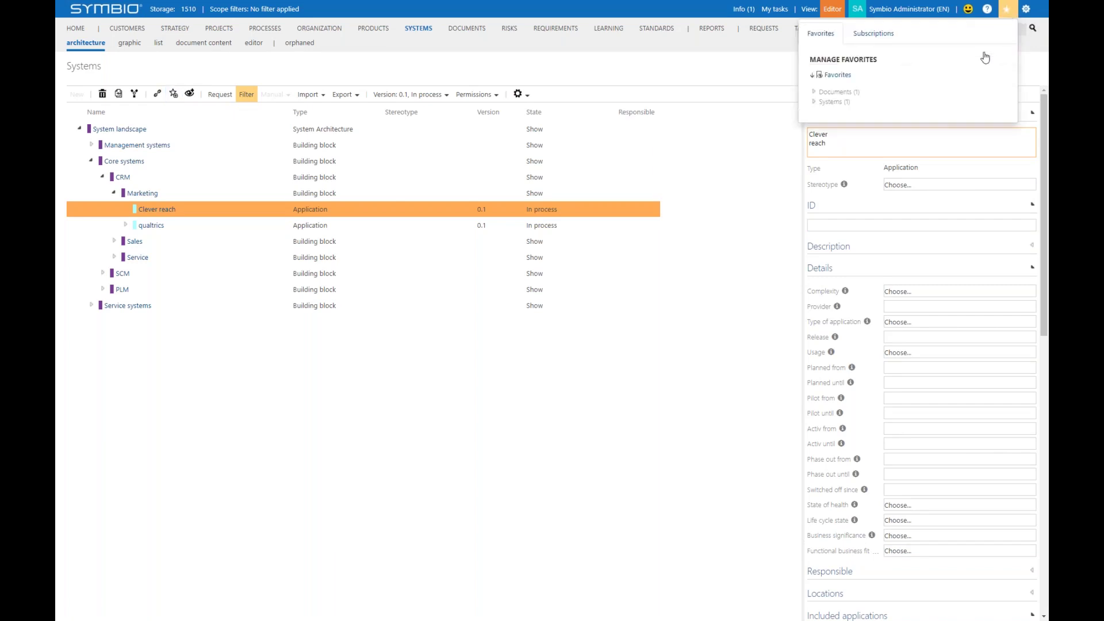
{"action": "left_click", "coordinate": [837, 93]}
{"action": "left_click", "coordinate": [832, 112]}
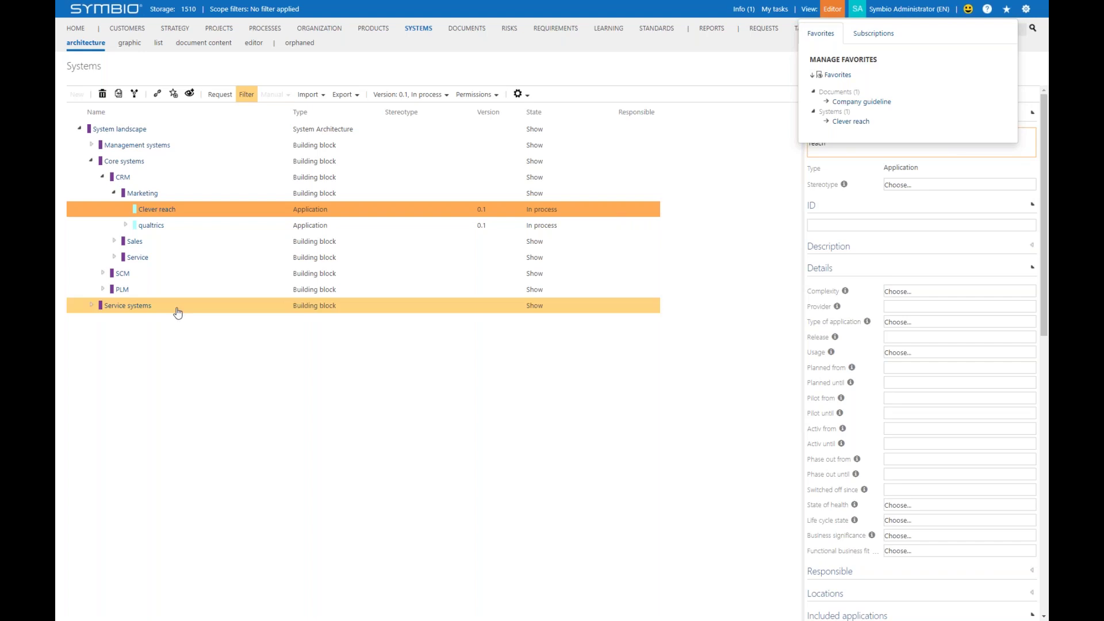
- Add the "Zendesk" application from the CRM Service building block to the "Systems" favorite group
{"action": "left_click", "coordinate": [115, 260]}
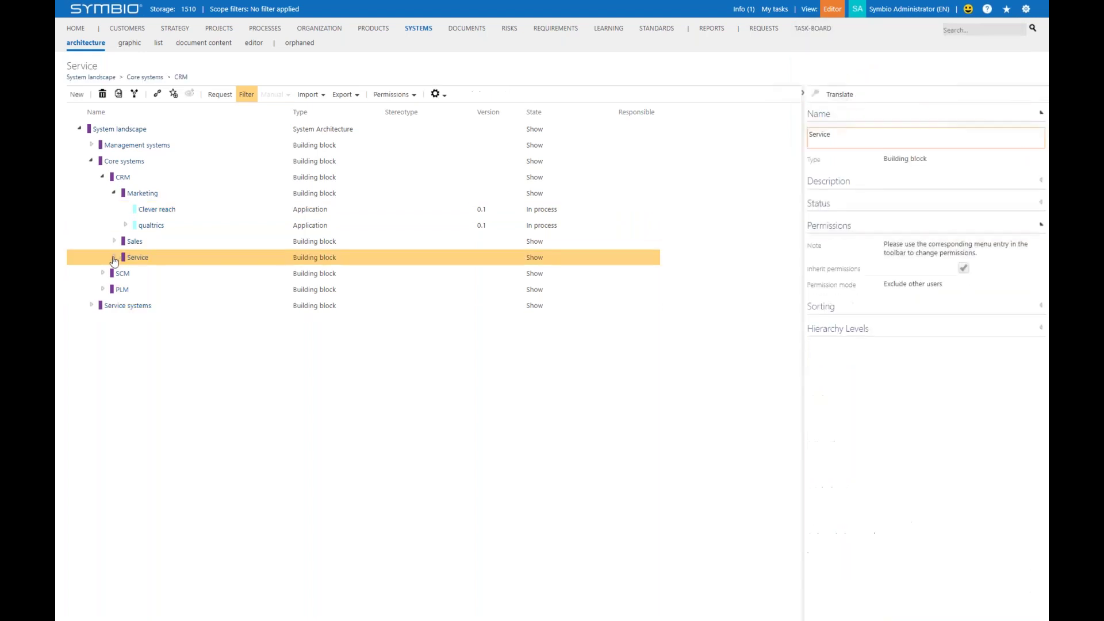
{"action": "left_click", "coordinate": [114, 258]}
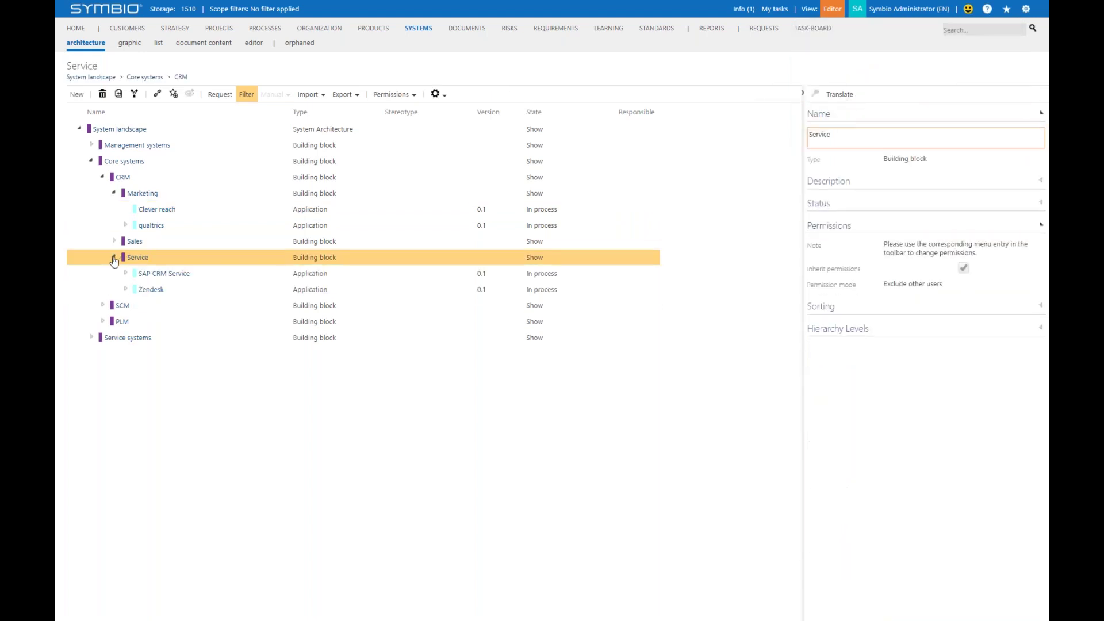
{"action": "left_click", "coordinate": [214, 296]}
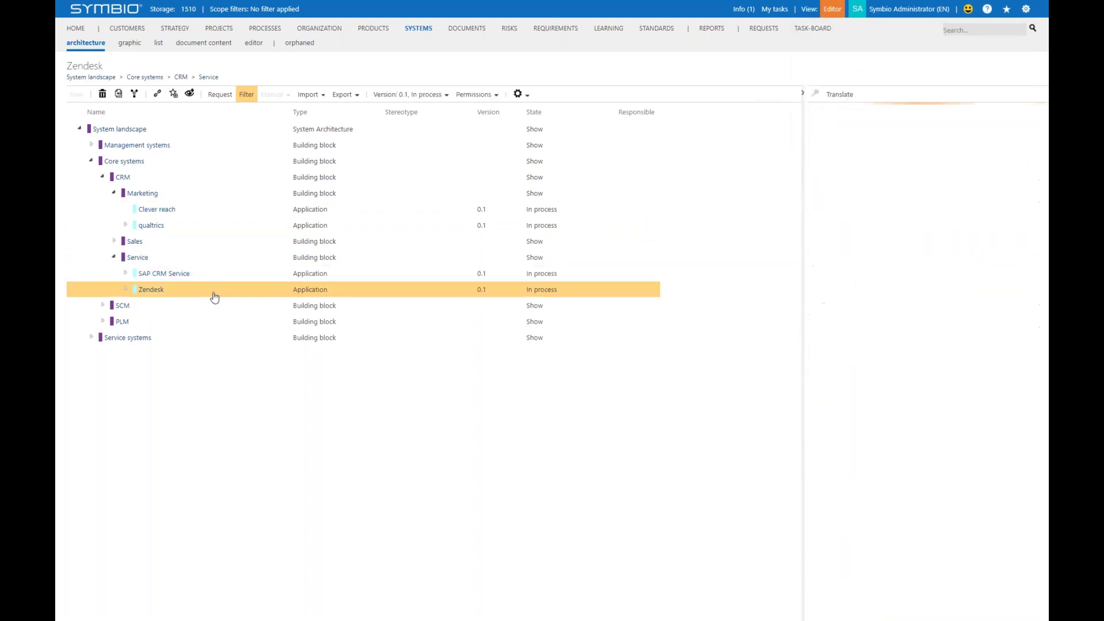
{"action": "left_click", "coordinate": [173, 96]}
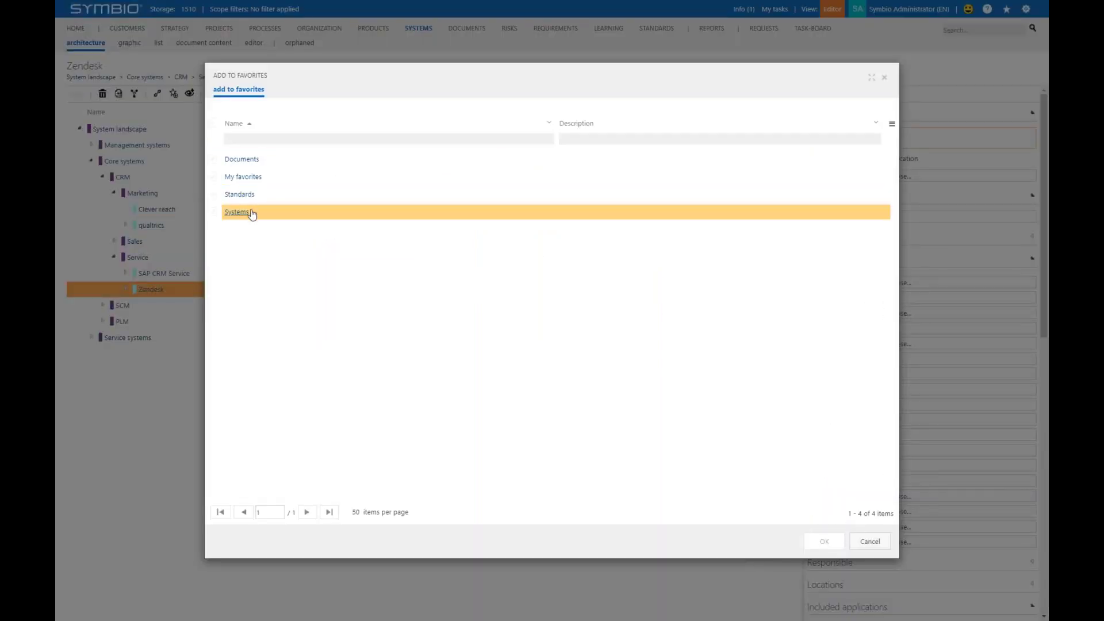
{"action": "left_click", "coordinate": [246, 216]}
{"action": "left_click", "coordinate": [824, 541]}
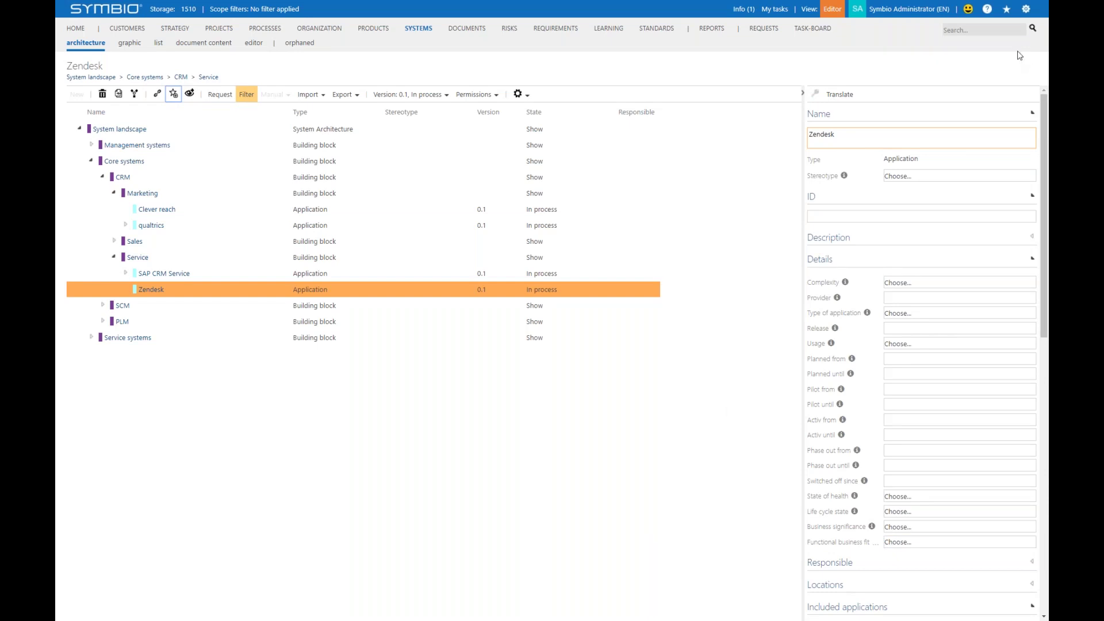
- Reorder the "Systems" favorite group in the favorites management so that "Clever reach" comes before "Zendesk"
{"action": "left_click", "coordinate": [1006, 8]}
{"action": "left_click", "coordinate": [846, 77]}
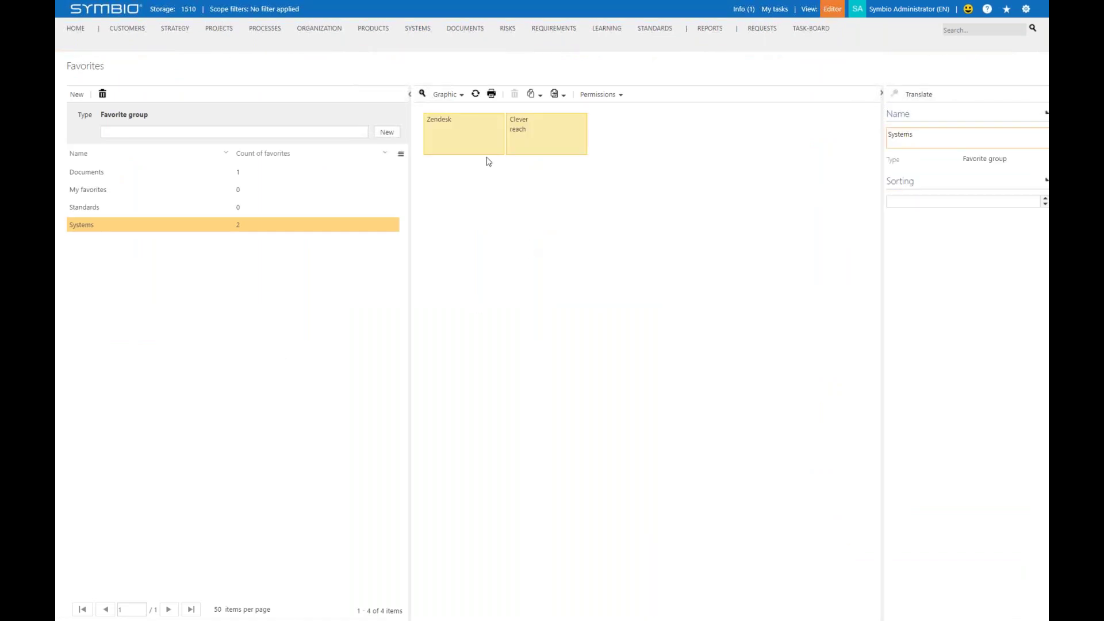
{"action": "left_click_drag", "start_coordinate": [542, 142], "coordinate": [498, 136]}
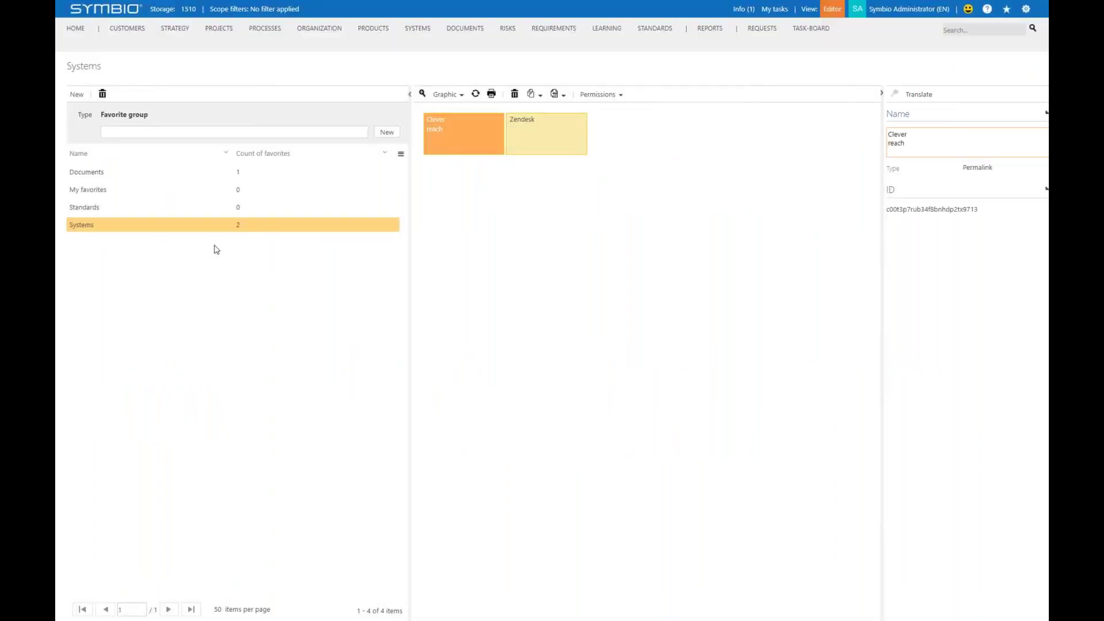
- Create a skill named "Work with the graphical editor" in the organization's skills list
{"action": "left_click", "coordinate": [316, 28]}
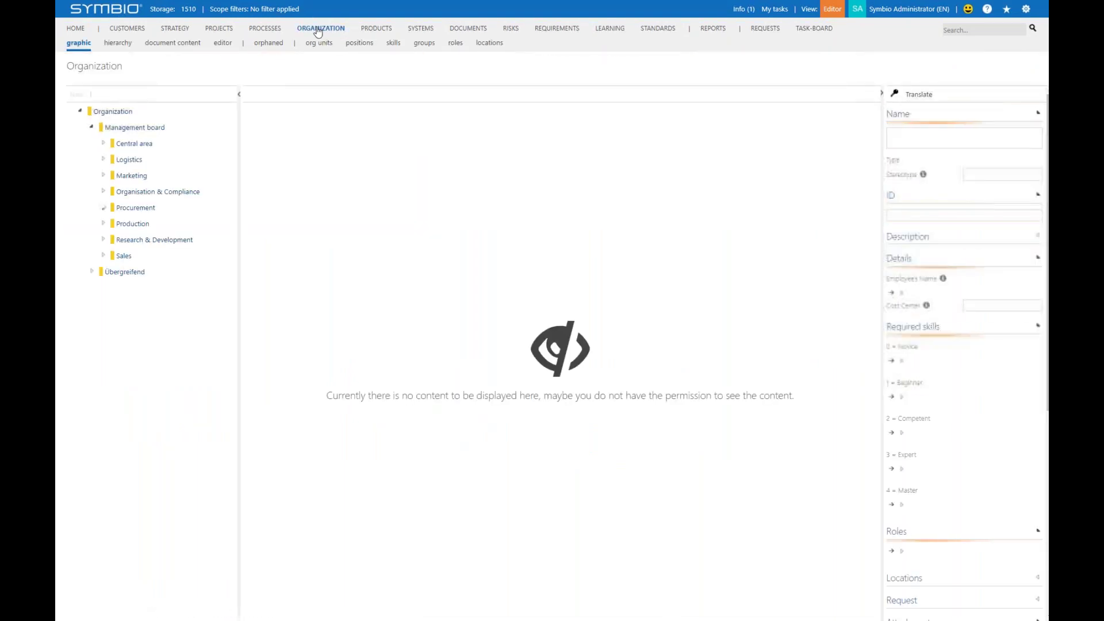
{"action": "left_click", "coordinate": [393, 44]}
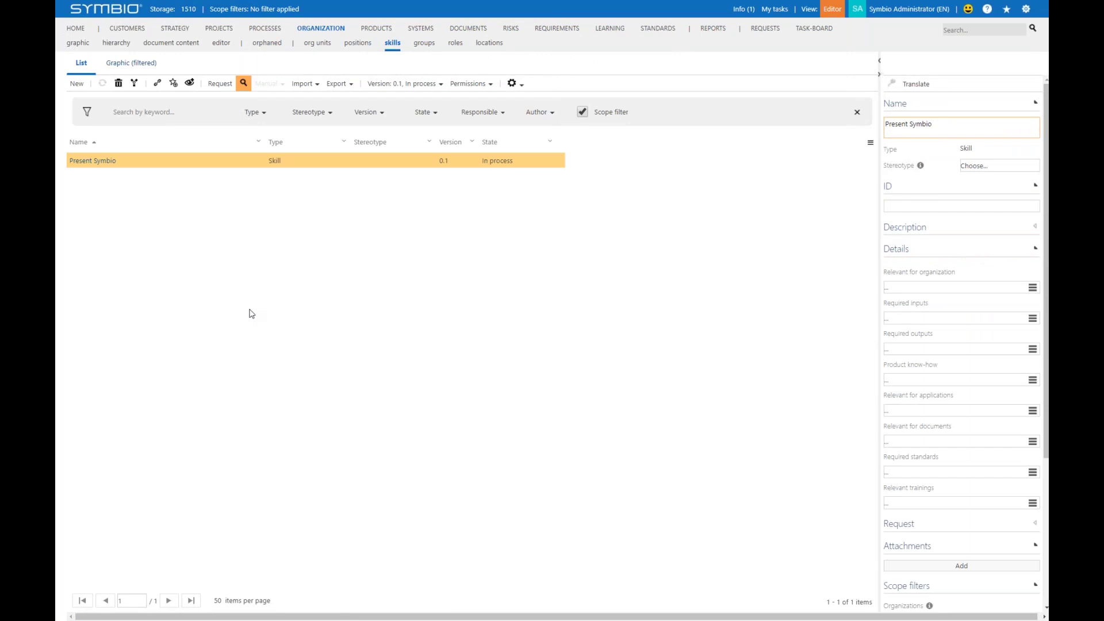
{"action": "left_click", "coordinate": [78, 85]}
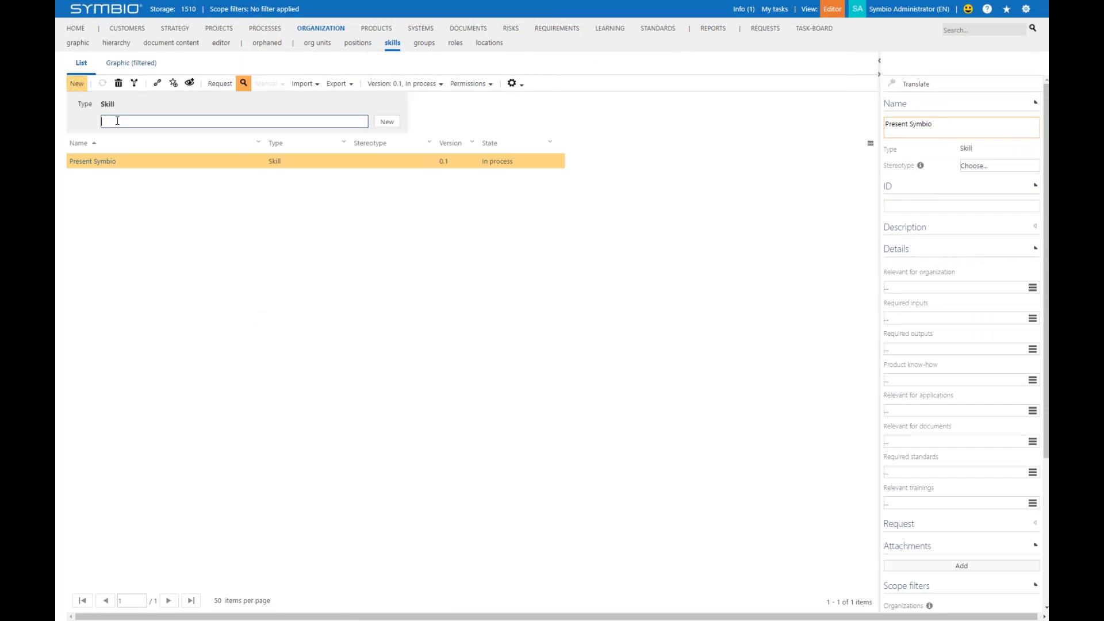
{"action": "type", "text": "Work with the graphical editor"}
{"action": "left_click", "coordinate": [387, 122]}
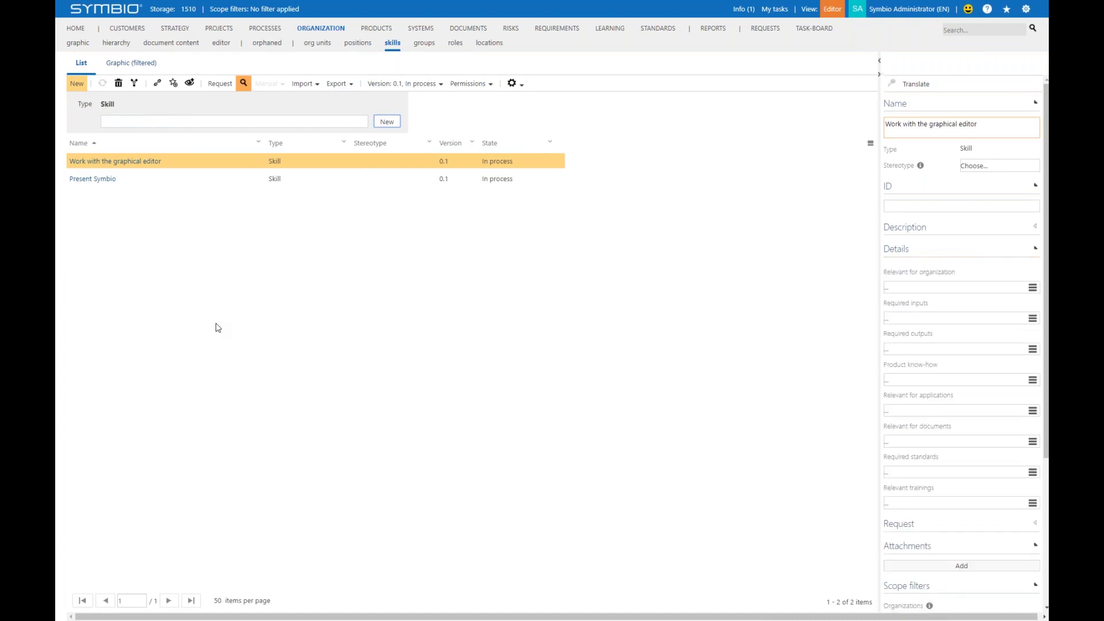
- Link the "Symbio" application to the "Work with the graphical editor" skill as relevant for applications, finding it with the keyword "symb"
{"action": "left_click_drag", "start_coordinate": [876, 414], "coordinate": [826, 414]}
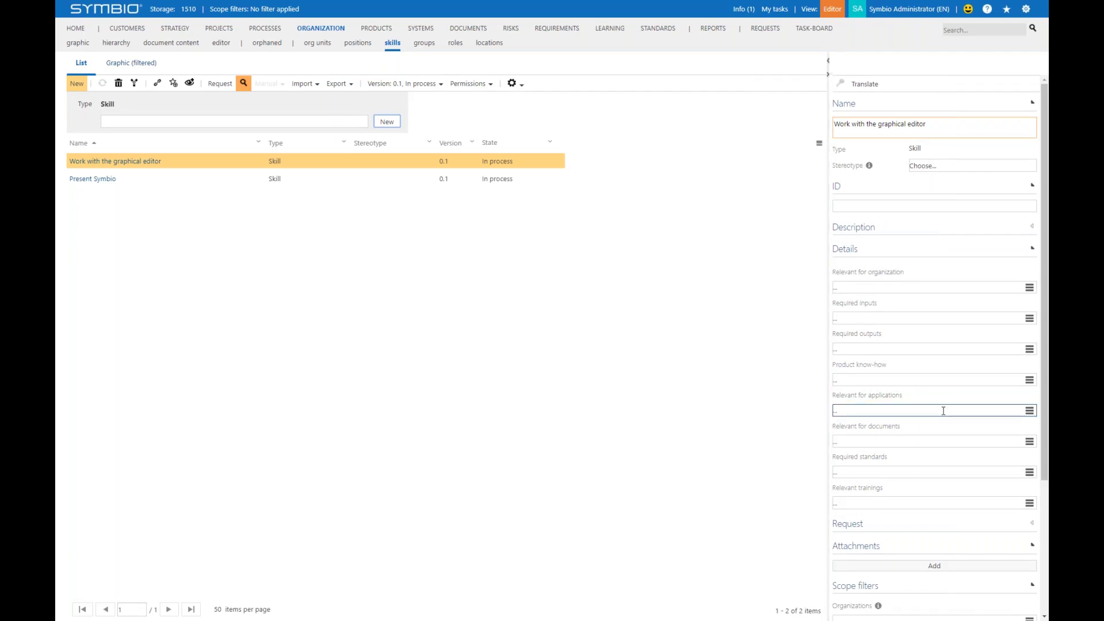
{"action": "left_click", "coordinate": [1030, 413]}
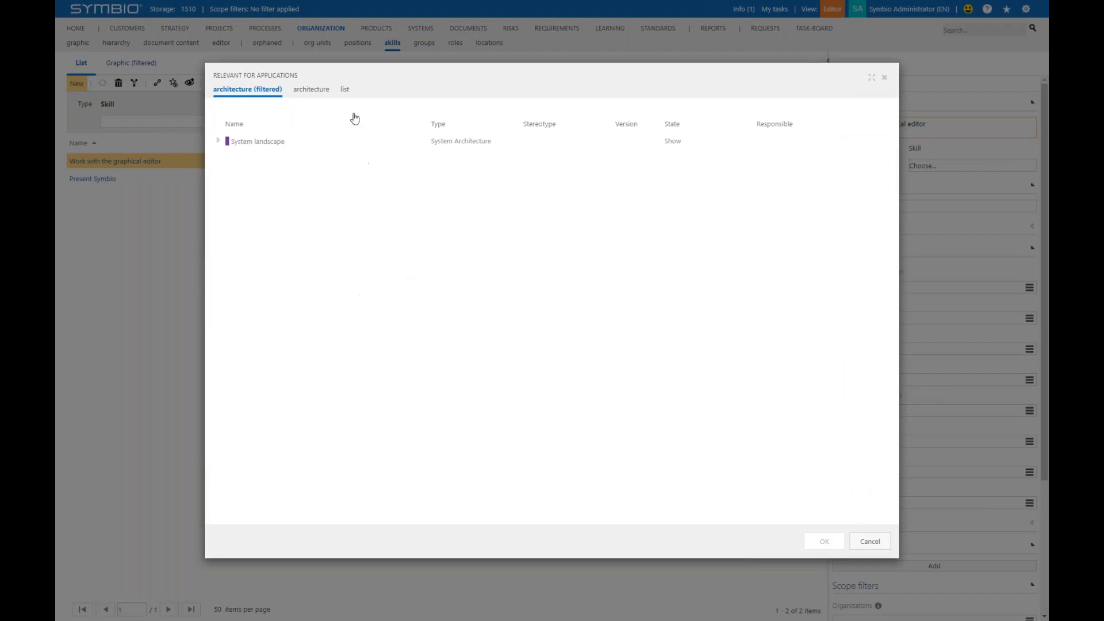
{"action": "left_click", "coordinate": [344, 89]}
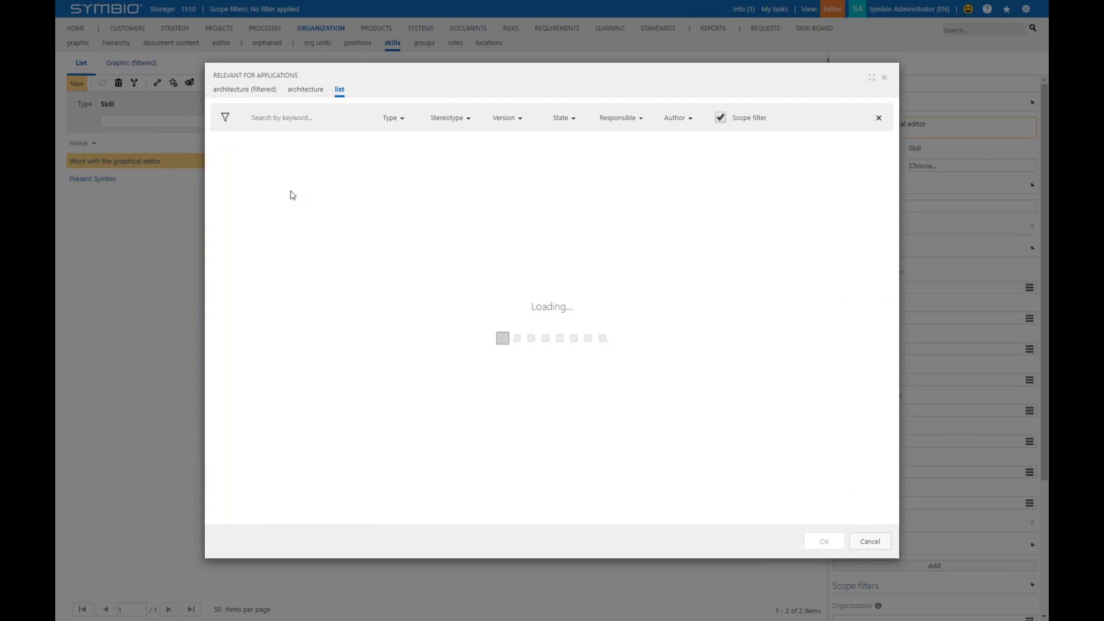
{"action": "left_click", "coordinate": [277, 118]}
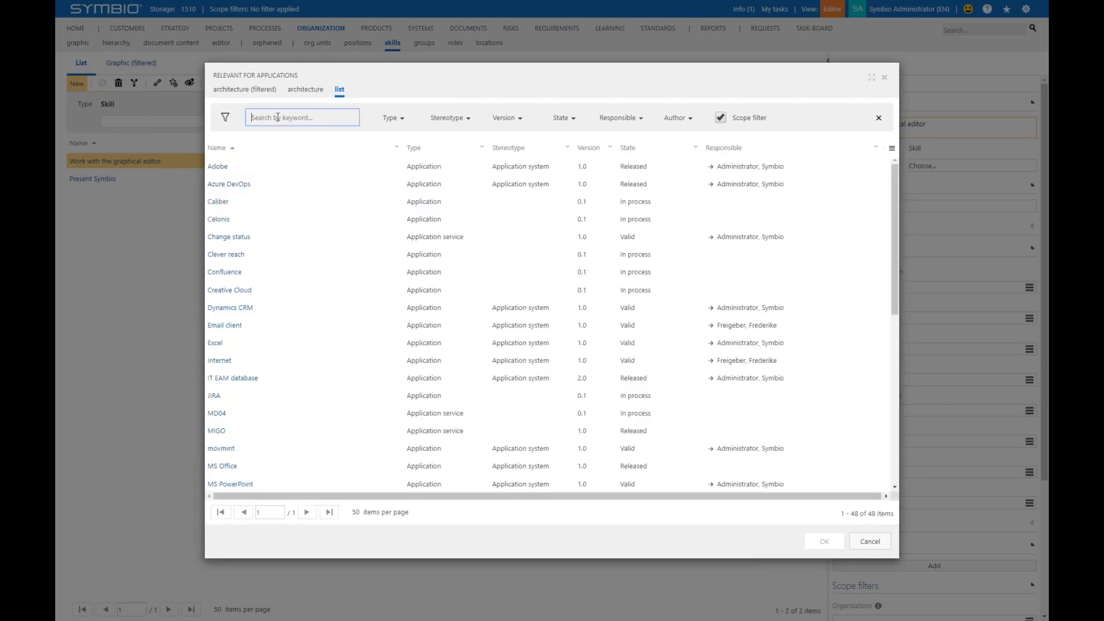
{"action": "type", "text": "symb"}
{"action": "left_click", "coordinate": [286, 166]}
{"action": "double_click", "coordinate": [286, 166]}
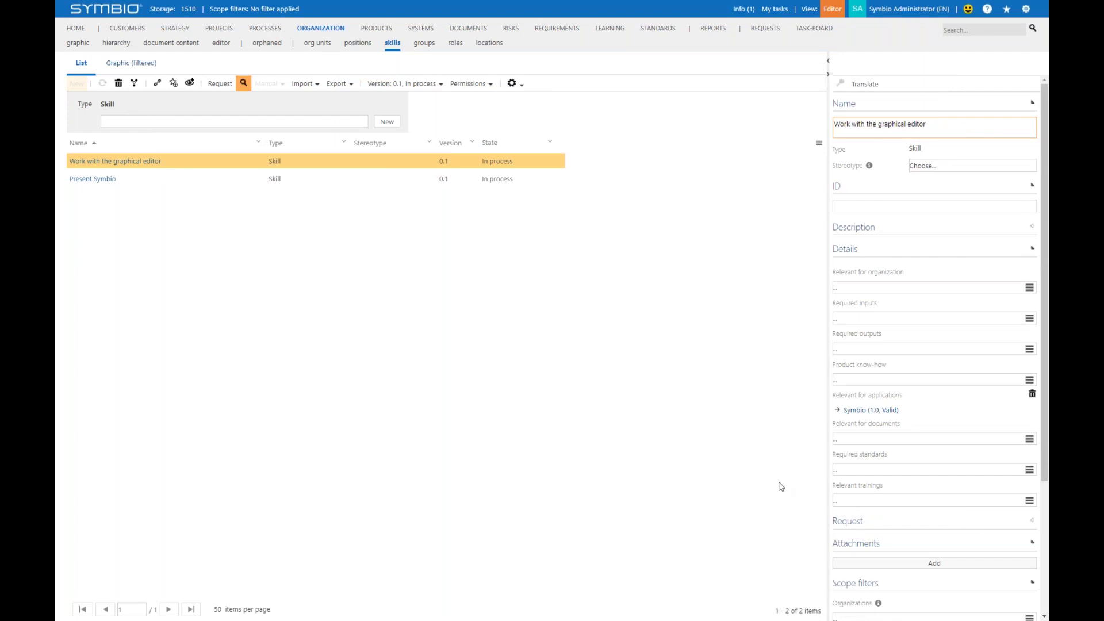
- Add the "Graphical editor" e-learning from the IT Anwendungssysteme Trainings category as a relevant training of the skill
{"action": "left_click", "coordinate": [1029, 500]}
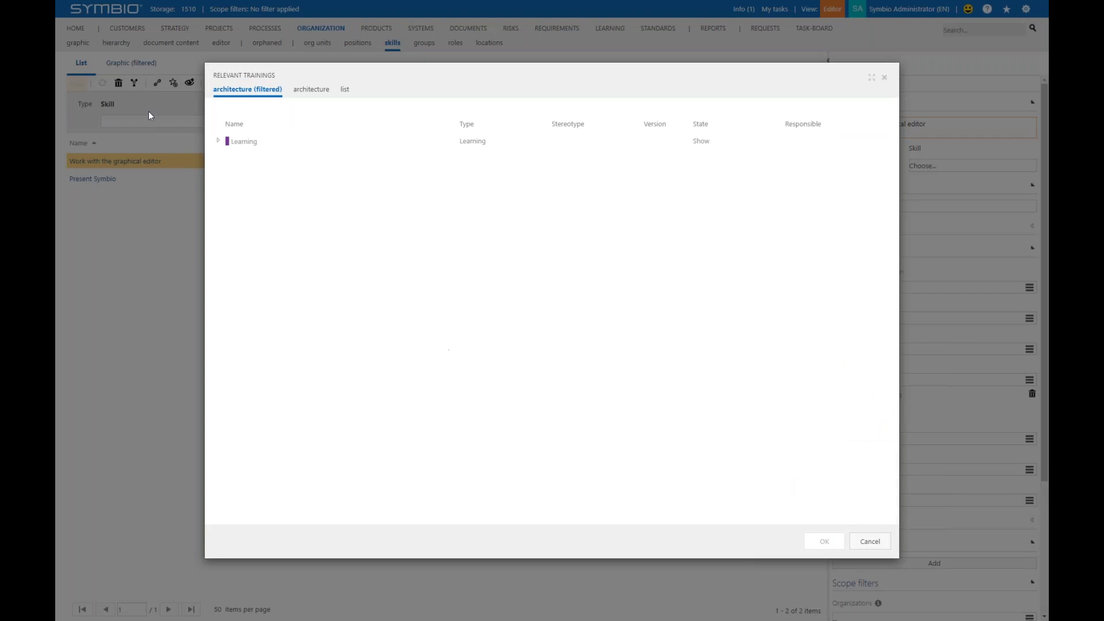
{"action": "left_click", "coordinate": [218, 140]}
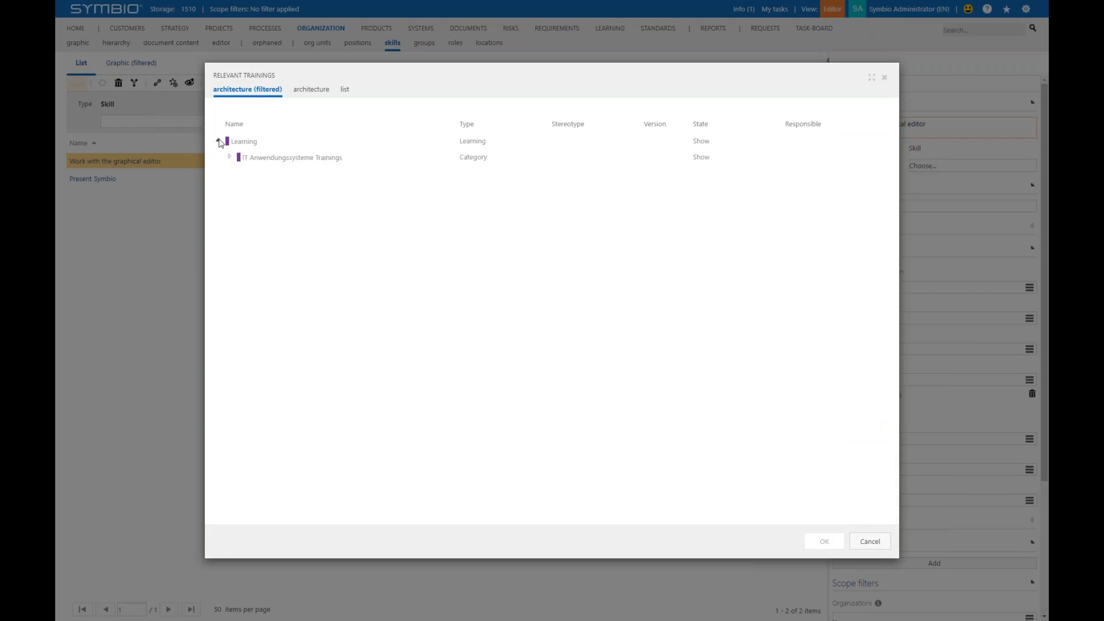
{"action": "left_click", "coordinate": [230, 157]}
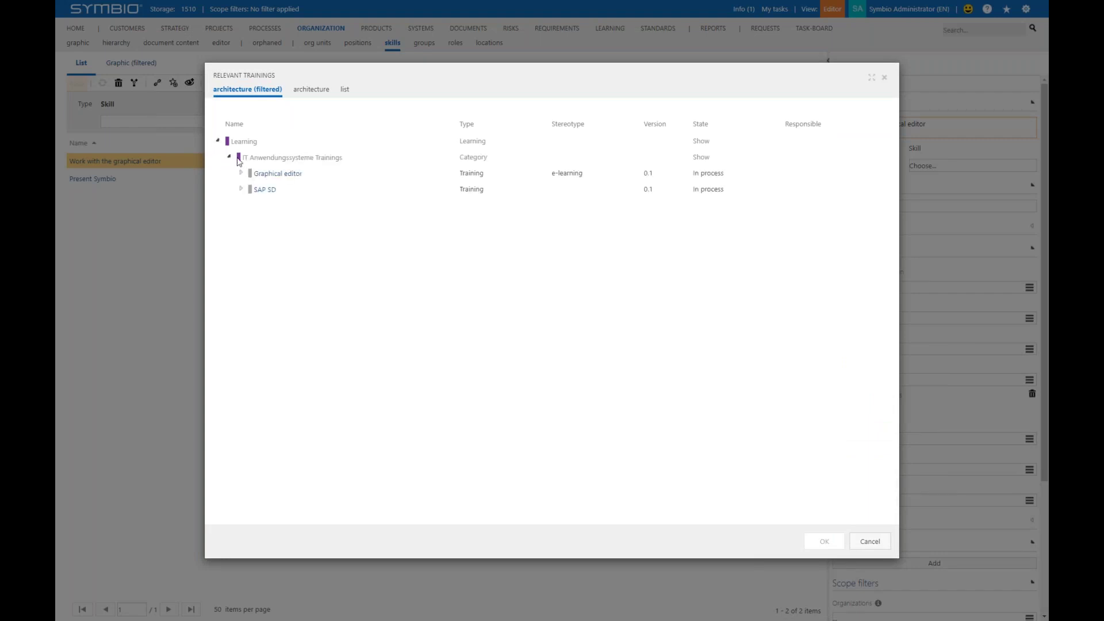
{"action": "left_click", "coordinate": [356, 173]}
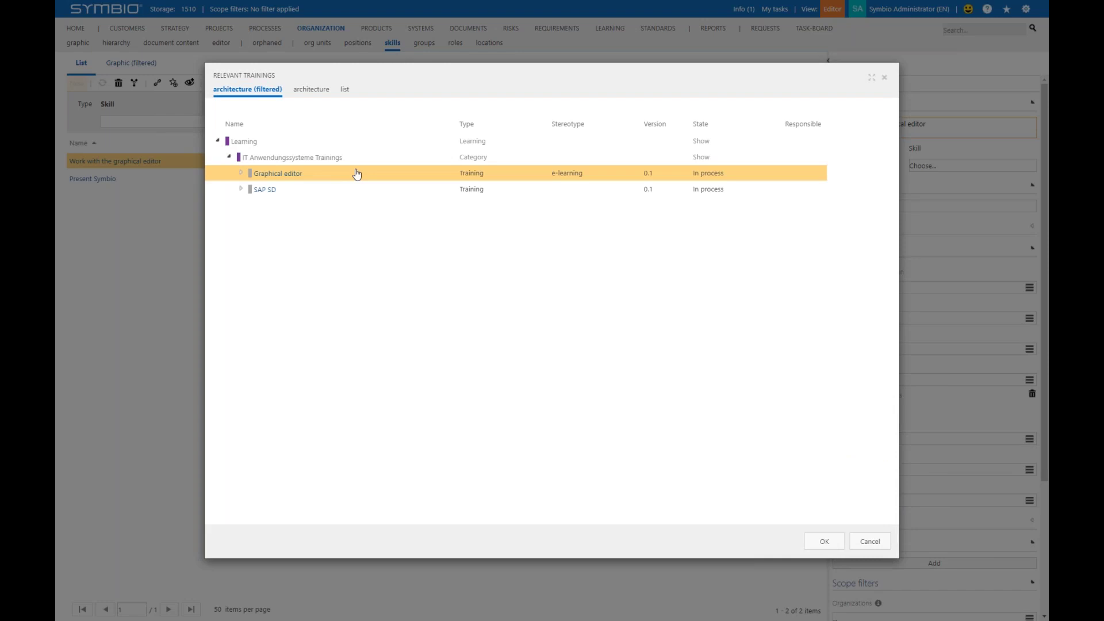
{"action": "left_click", "coordinate": [824, 540]}
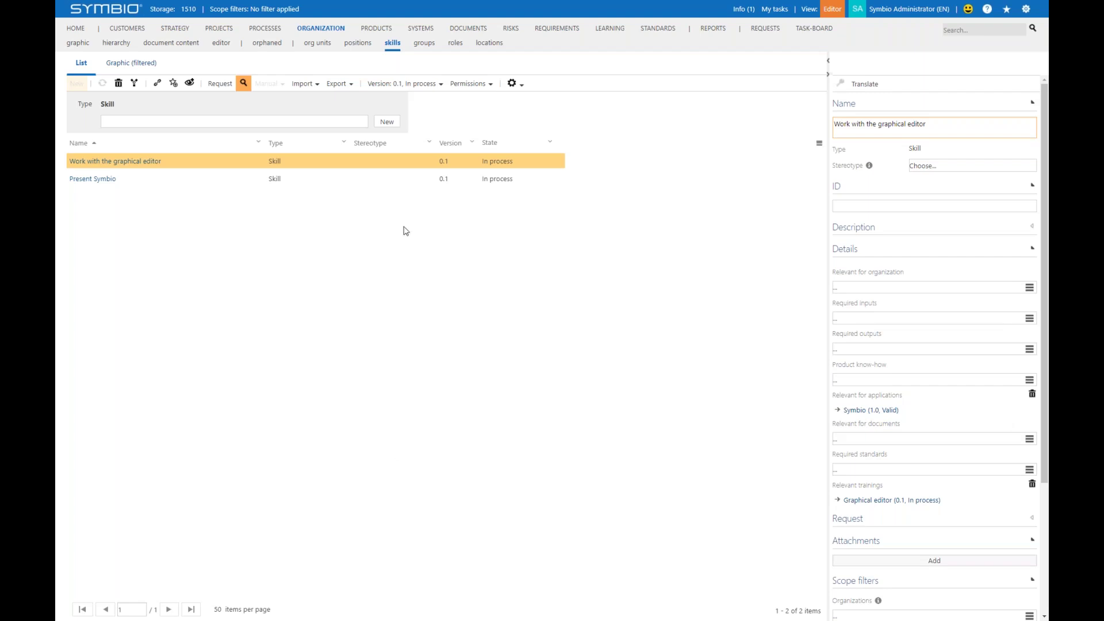
- In the organization's roles, assign the "Work with the graphical editor" skill to the "Symbio Architect" role at required level "3 = Expert"
{"action": "left_click", "coordinate": [454, 47]}
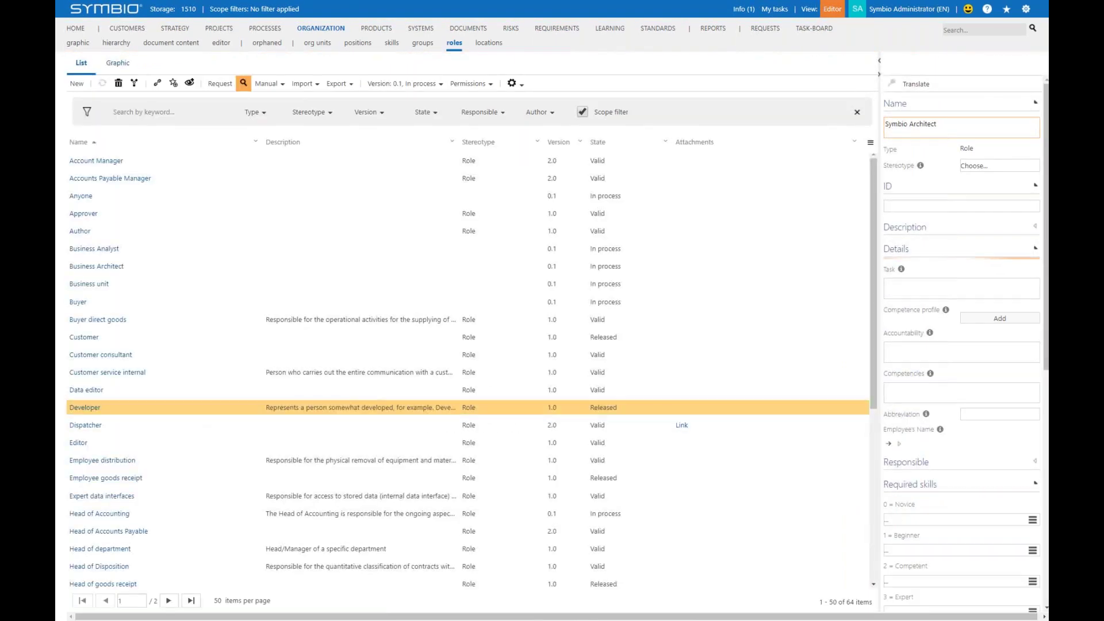
{"action": "left_click", "coordinate": [136, 113]}
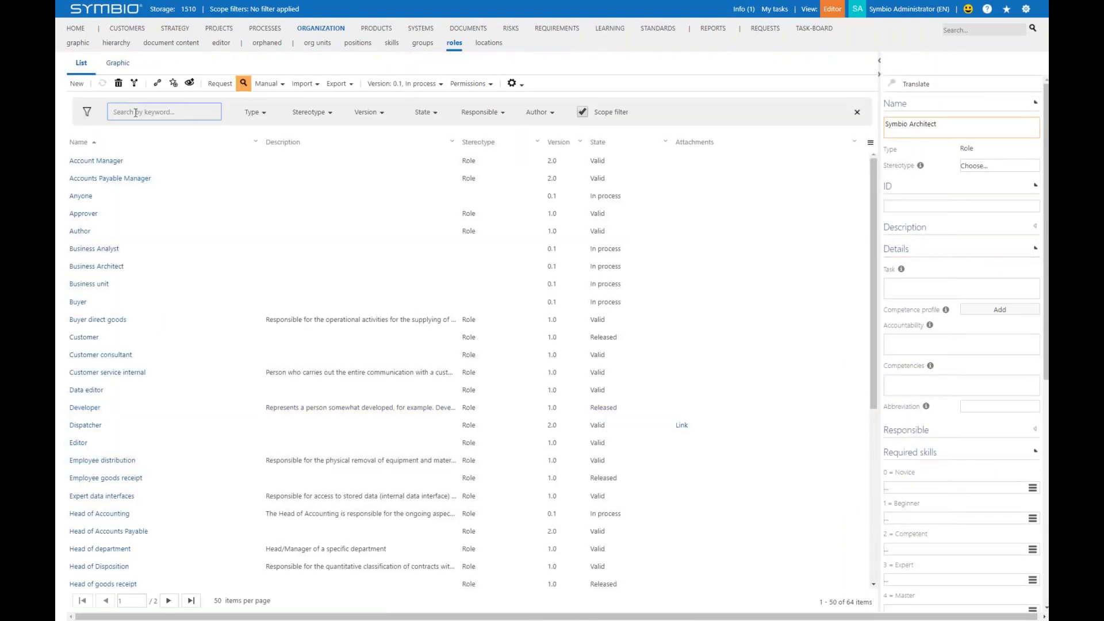
{"action": "type", "text": "ymbio"}
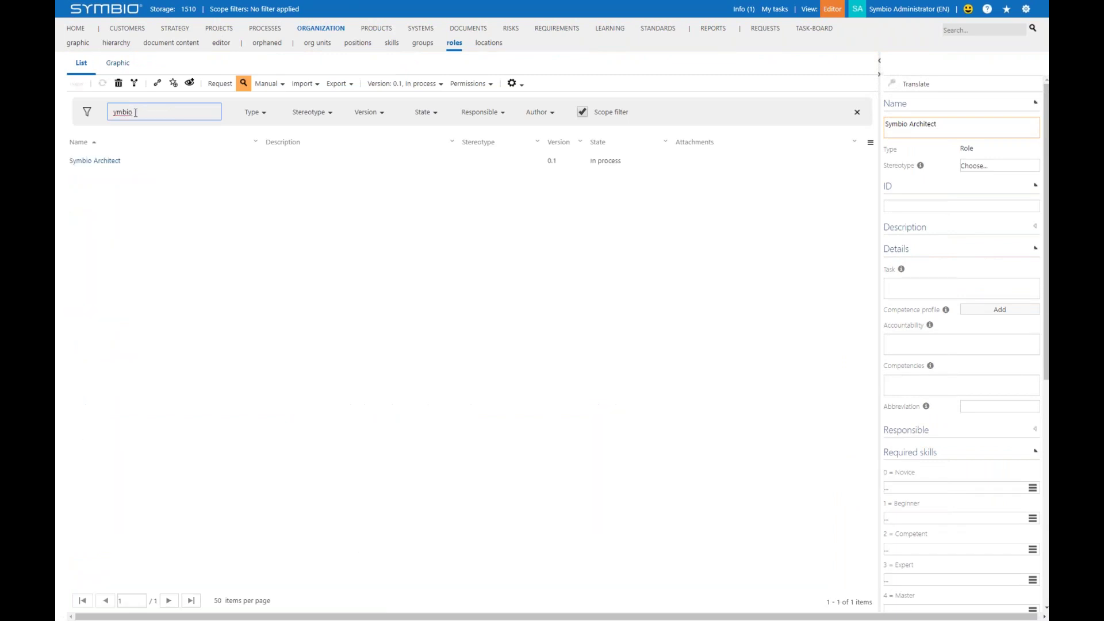
{"action": "left_click", "coordinate": [148, 163]}
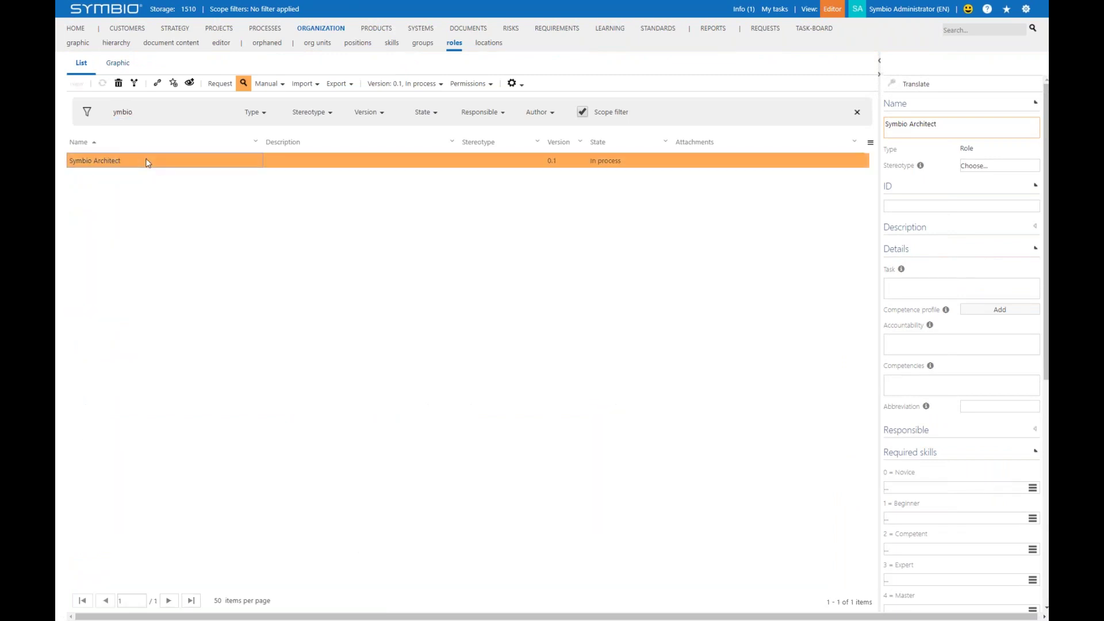
{"action": "scroll", "coordinate": [964, 539], "scroll_direction": "down", "scroll_amount": 2}
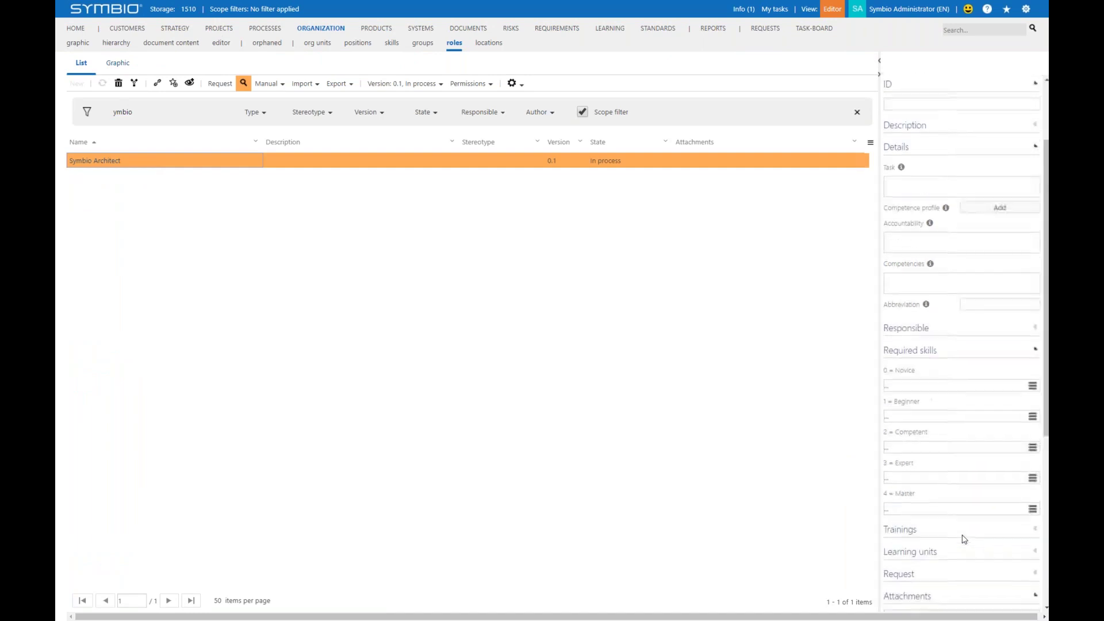
{"action": "scroll", "coordinate": [964, 539], "scroll_direction": "down", "scroll_amount": 1}
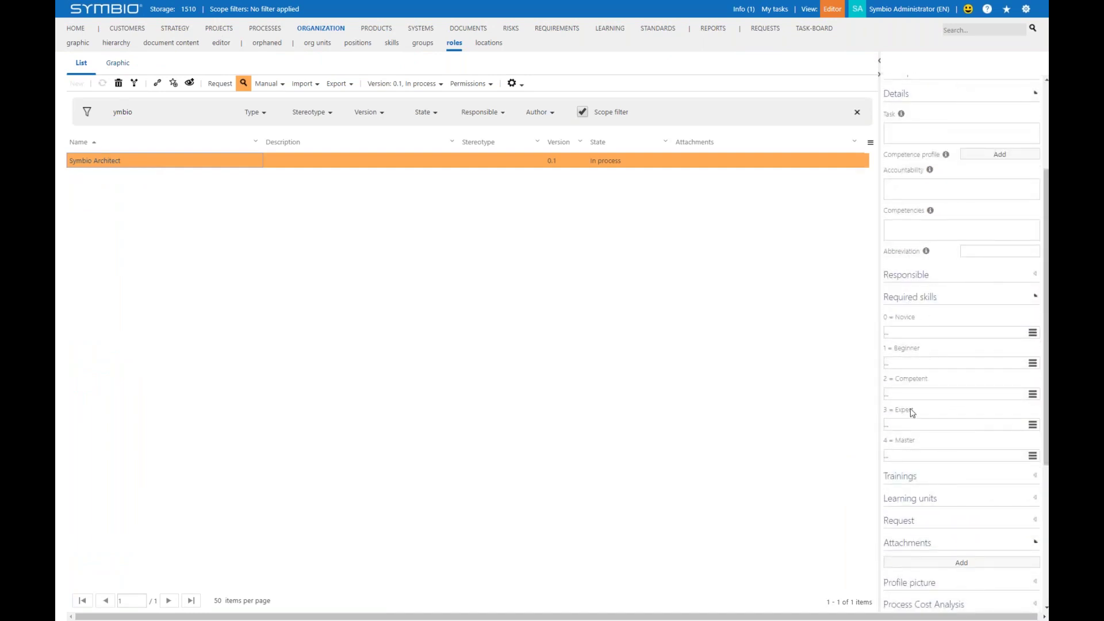
{"action": "left_click_drag", "start_coordinate": [915, 410], "coordinate": [890, 420]}
{"action": "left_click", "coordinate": [1032, 424]}
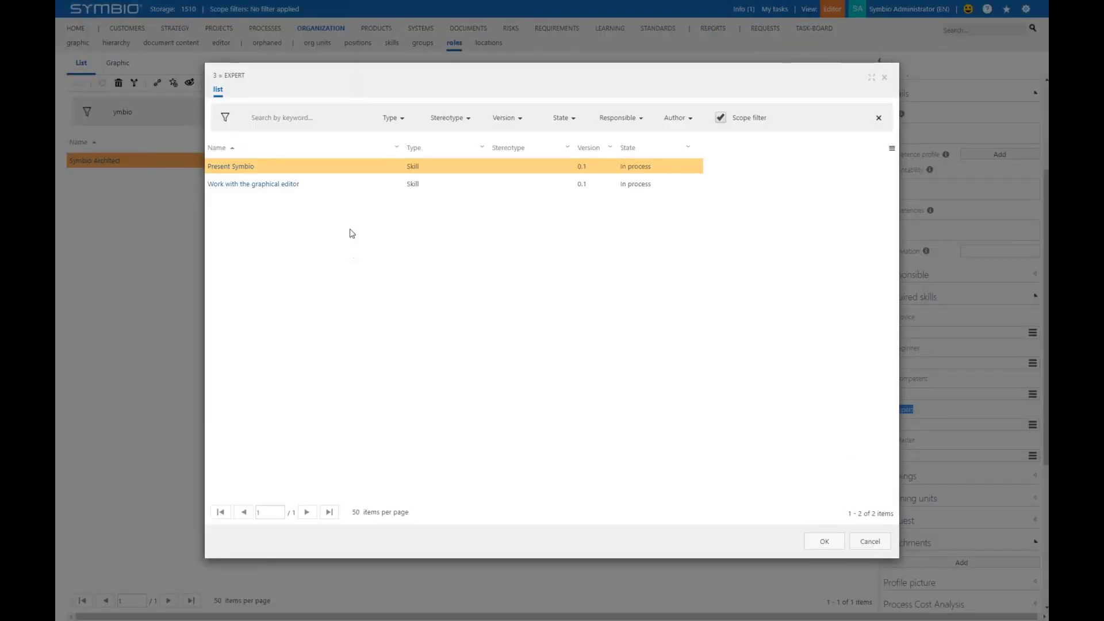
{"action": "double_click", "coordinate": [348, 185]}
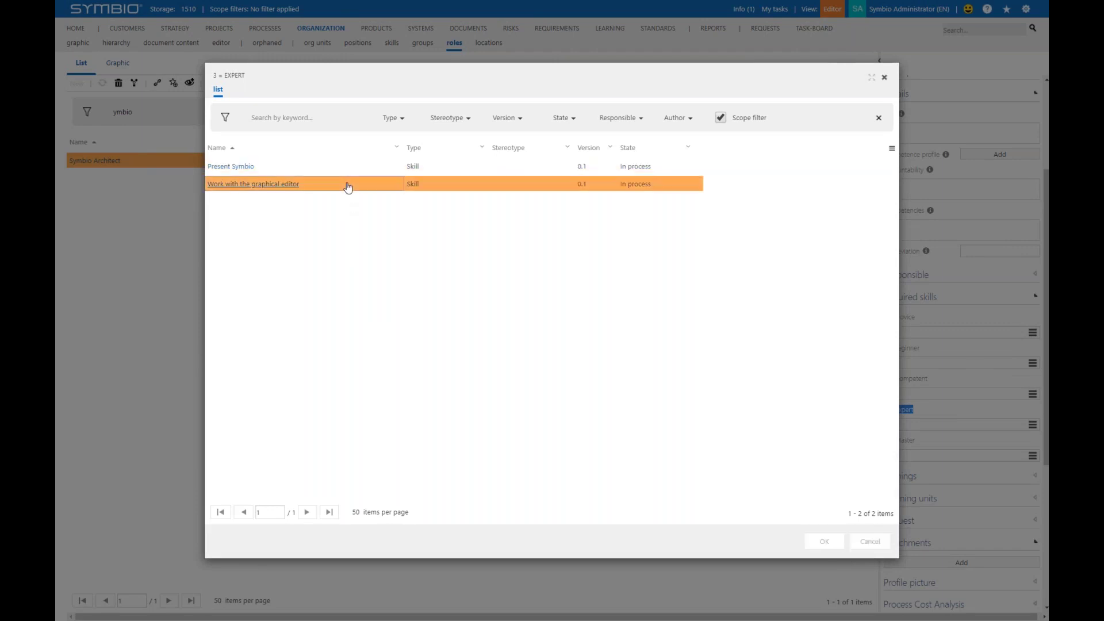